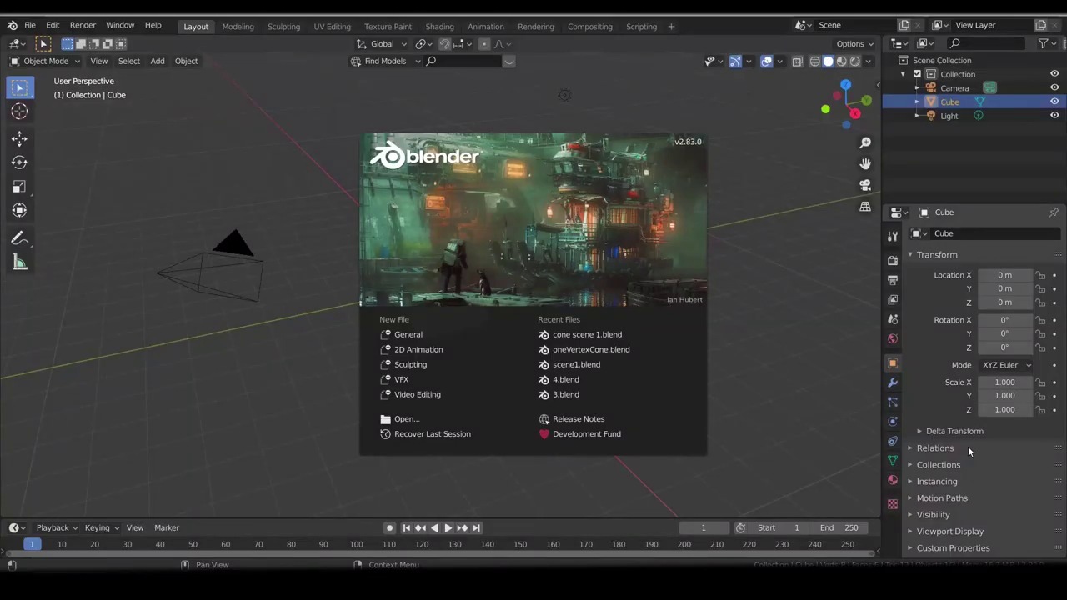
Search the add-on preferences for wrang, extra and bool to confirm those add-ons are enabled.
left_click(52, 25)
left_click(83, 221)
left_click(517, 109)
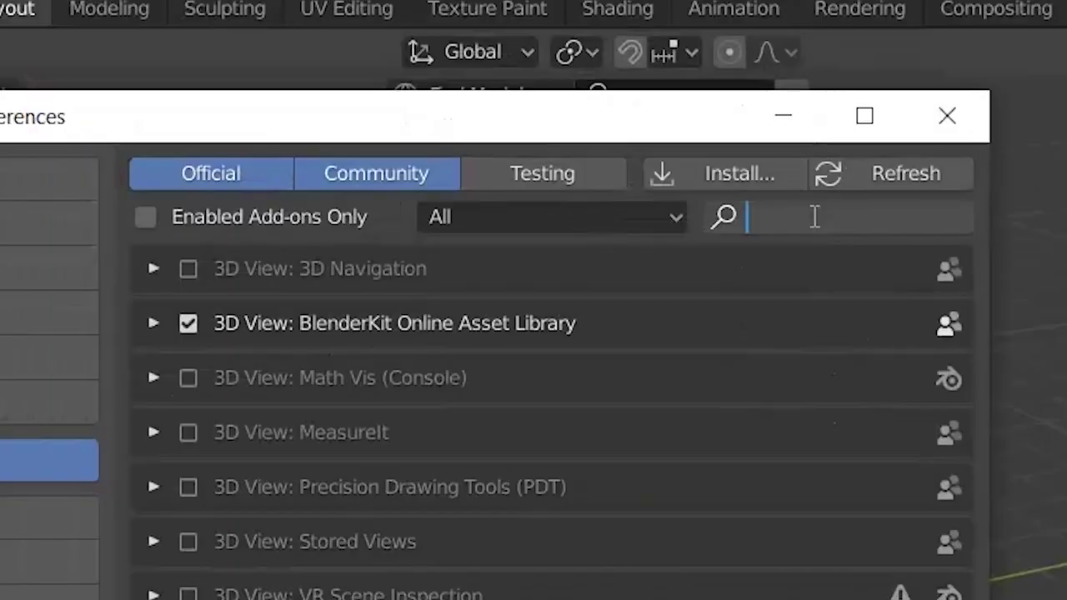
type("wrang")
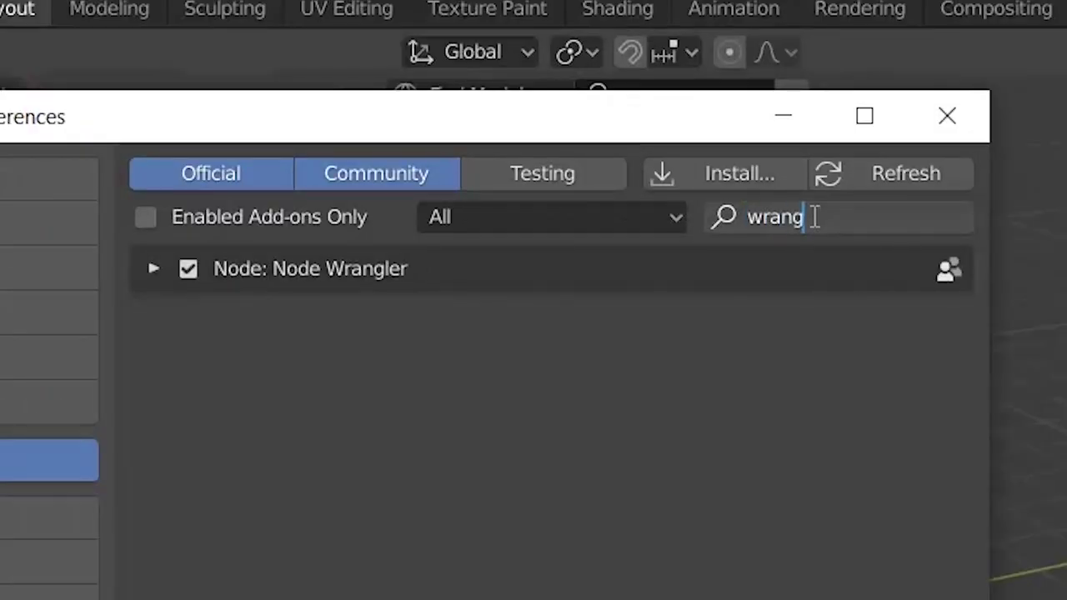
key("ctrl+a")
type("e")
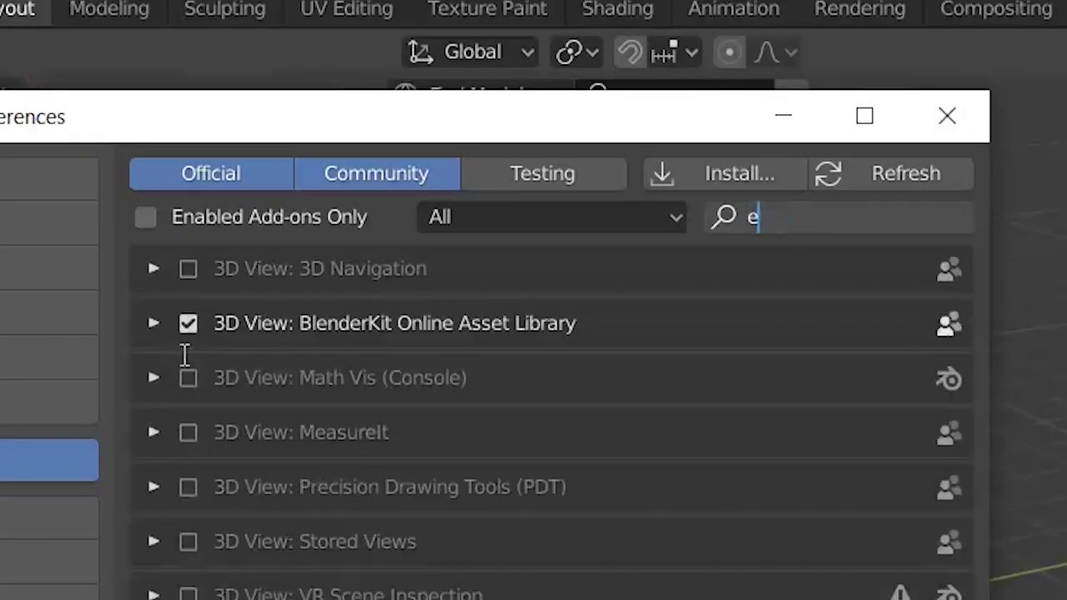
type("xtra")
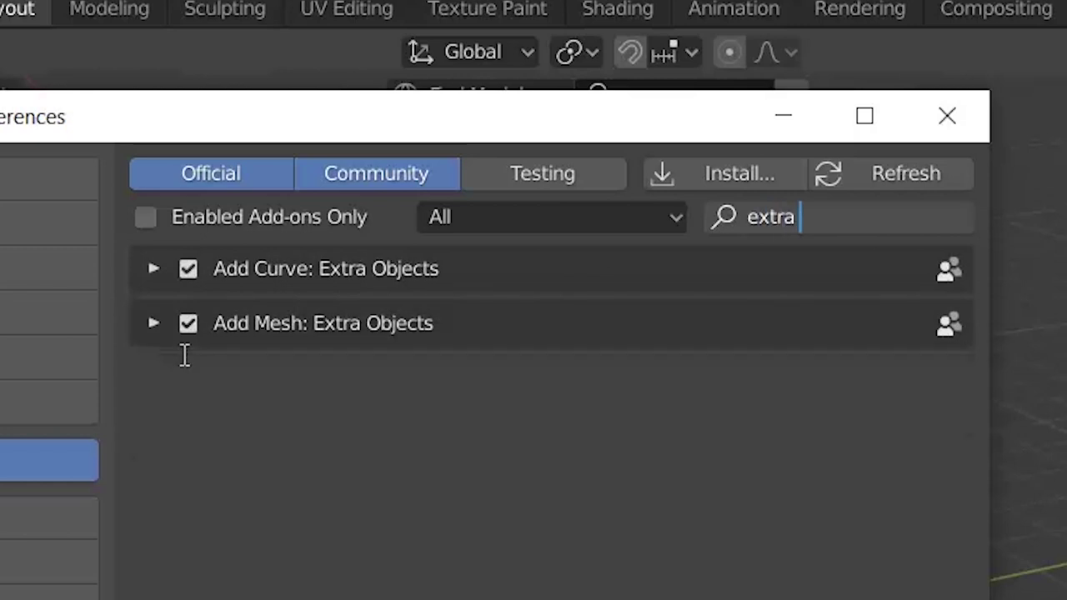
key("ctrl+a")
type("bool")
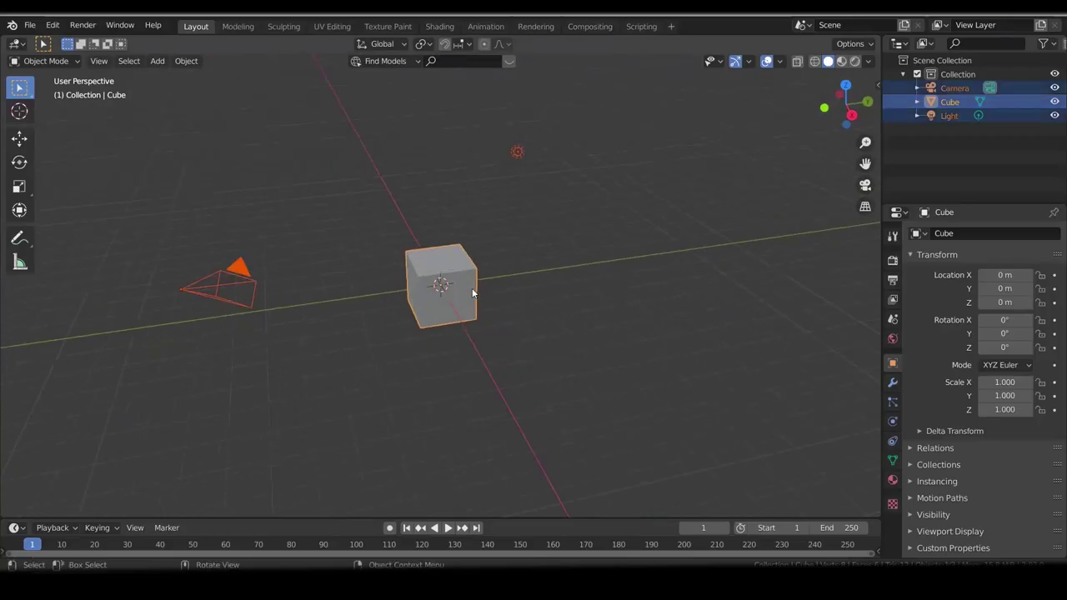
Delete the default camera, cube and light, then add a Single Vert mesh at the origin.
key("Delete")
key("shift+a")
mouse_move(472, 287)
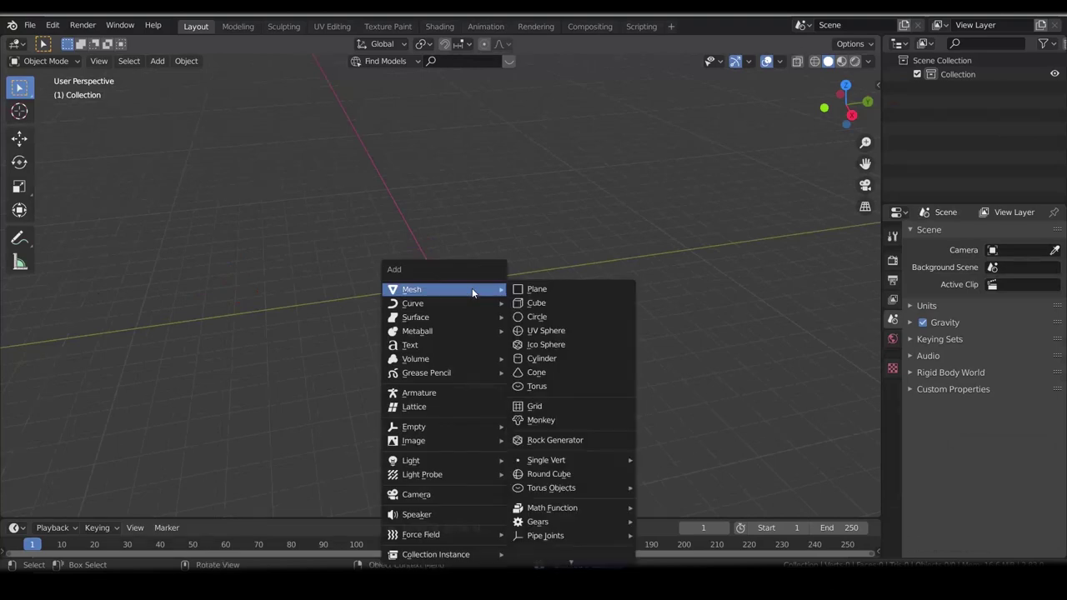
mouse_move(555, 461)
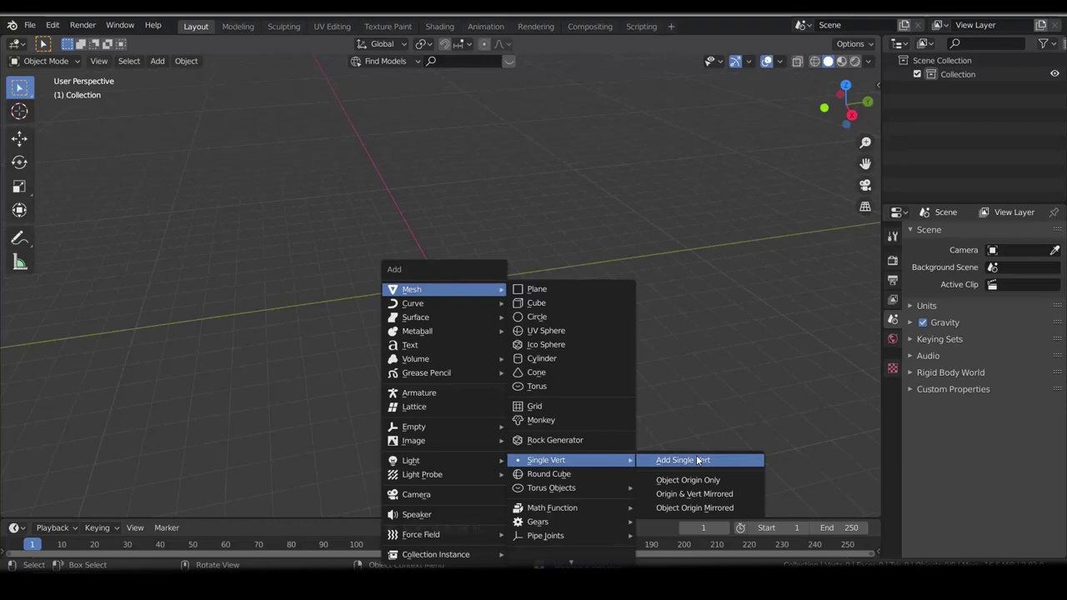
left_click(567, 397)
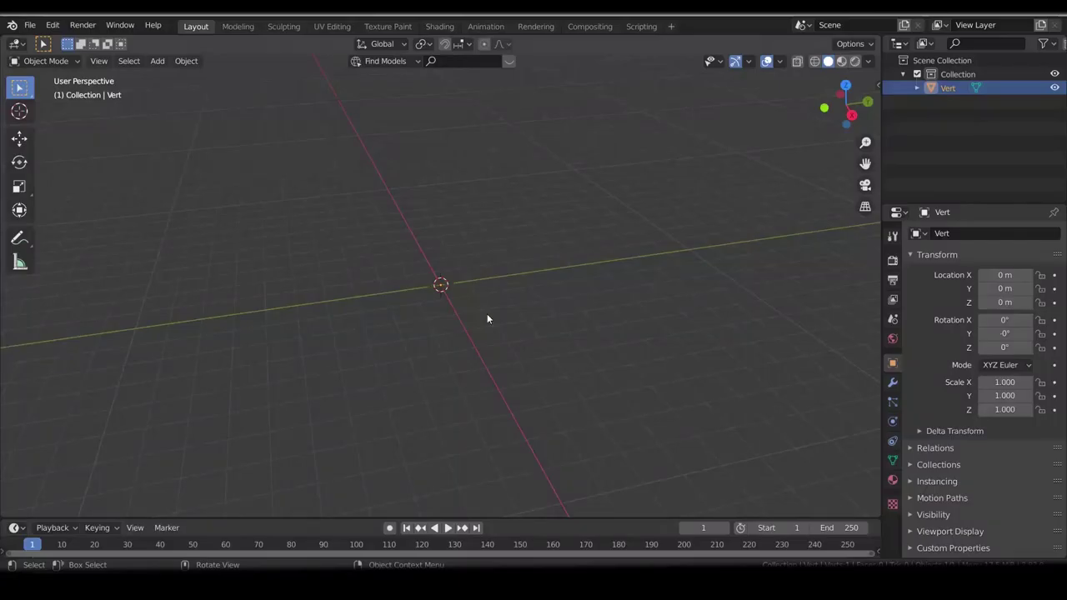
Widen the Properties editor and rename the Vert object to 'bottom'.
middle_click_drag(487, 313, 500, 350)
left_click_drag(884, 414, 778, 408)
left_click(789, 382)
double_click(845, 88)
type("bottom")
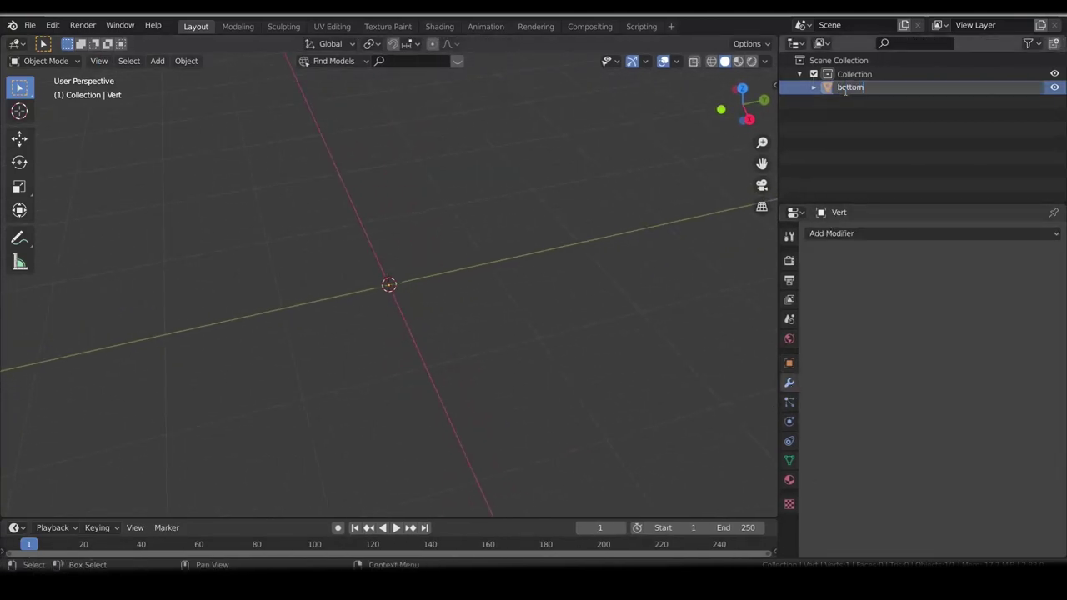
key("Return")
Add a Screw modifier on the X axis with a 0° angle.
left_click(861, 233)
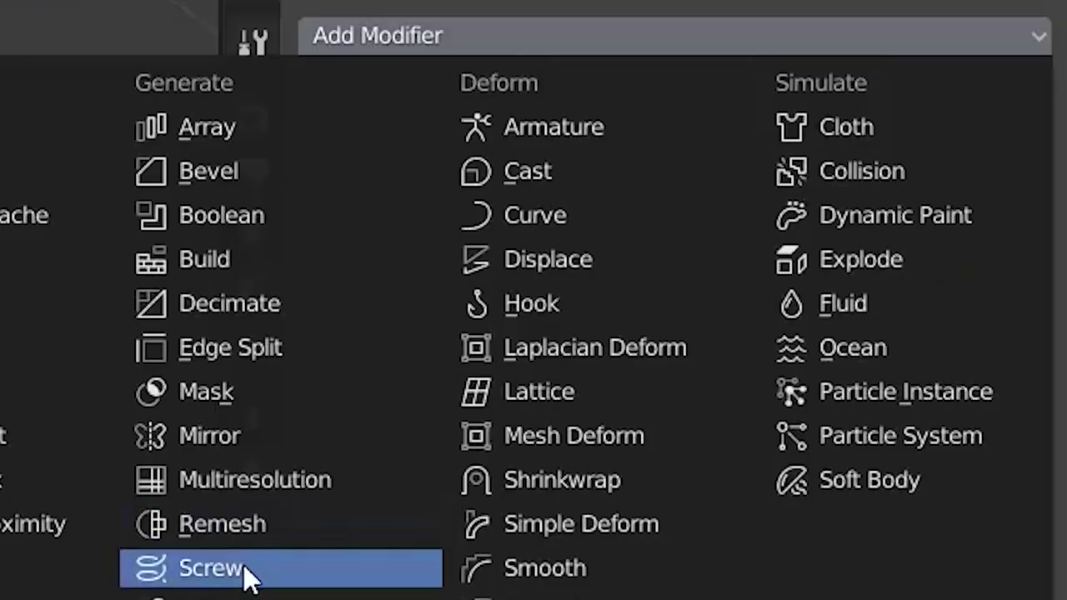
left_click(786, 416)
left_click(496, 213)
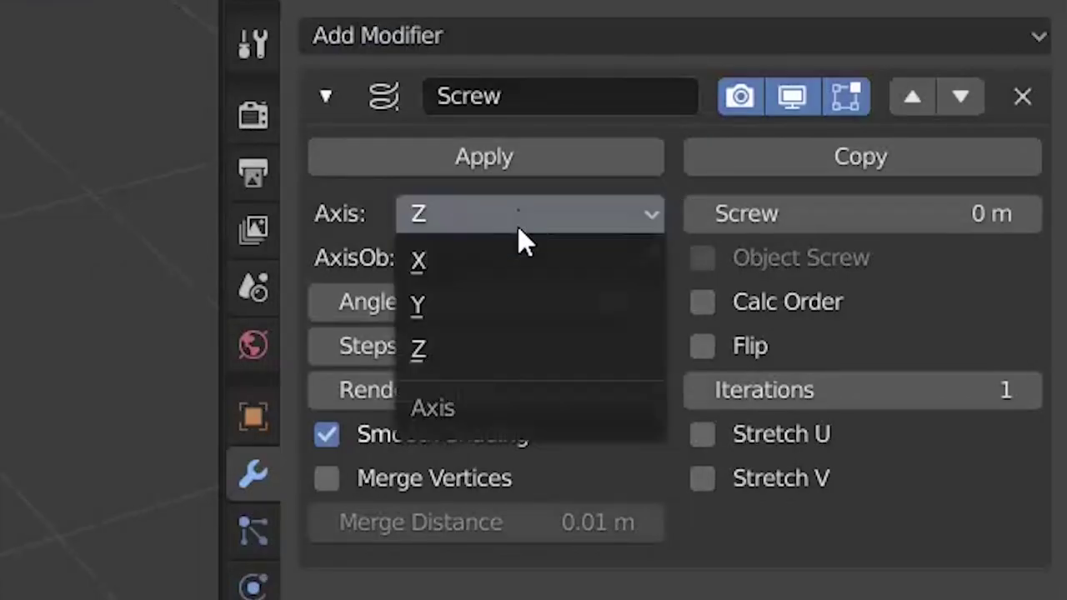
left_click(505, 265)
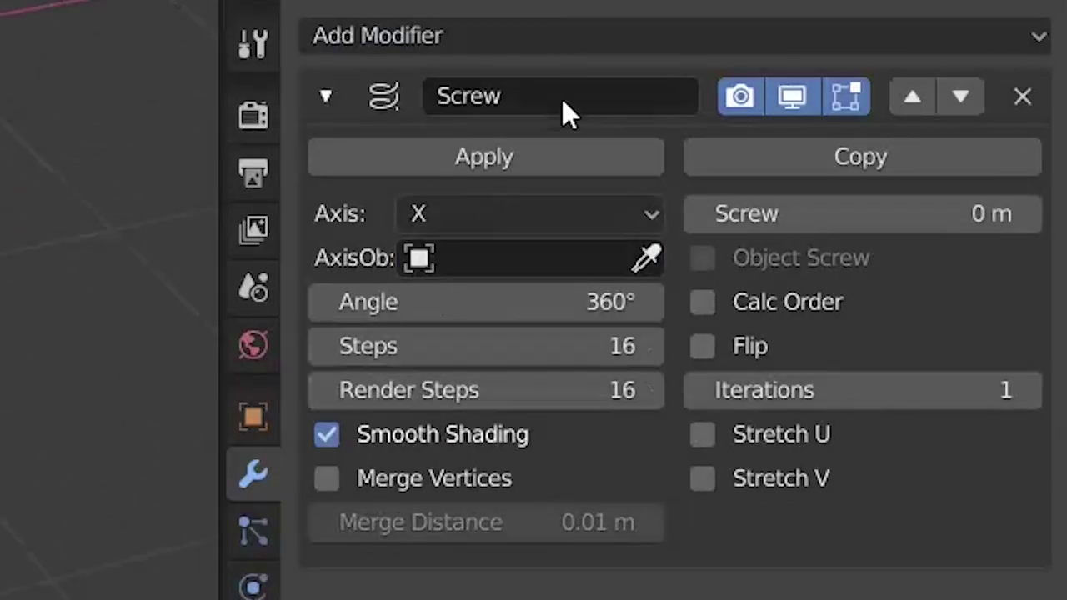
left_click(434, 288)
type("0")
key("Return")
Set the screw to 1 step and 1 render step, with smooth shading off and Merge Vertices on.
left_click(433, 334)
type("1")
key("Return")
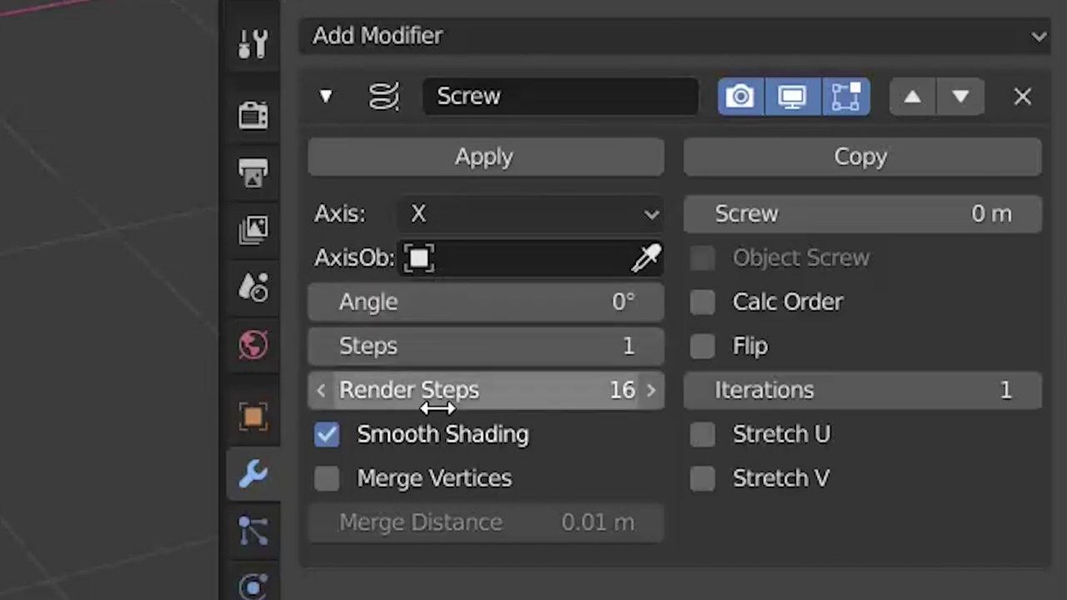
left_click(438, 407)
type("1")
key("Return")
left_click(326, 434)
left_click(324, 477)
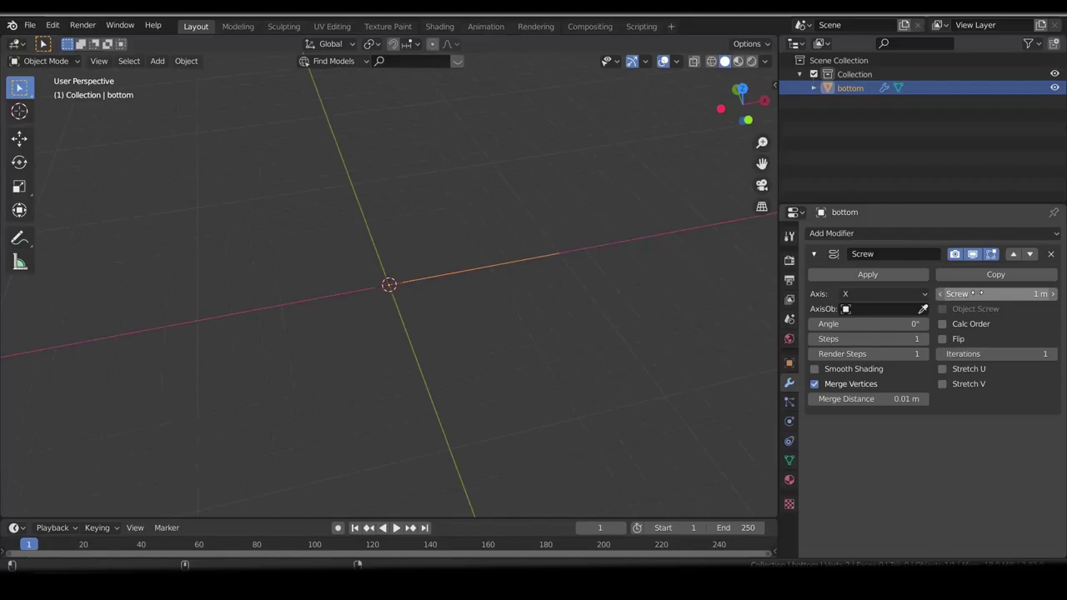
Lengthen the screw offset to about 1.18 m, keeping smooth shading off and merging on.
mouse_move(825, 210)
left_mouse_down()
mouse_move(850, 210)
mouse_move(829, 208)
left_mouse_up()
mouse_move(985, 292)
left_mouse_down()
mouse_move(959, 293)
mouse_move(996, 293)
left_mouse_up()
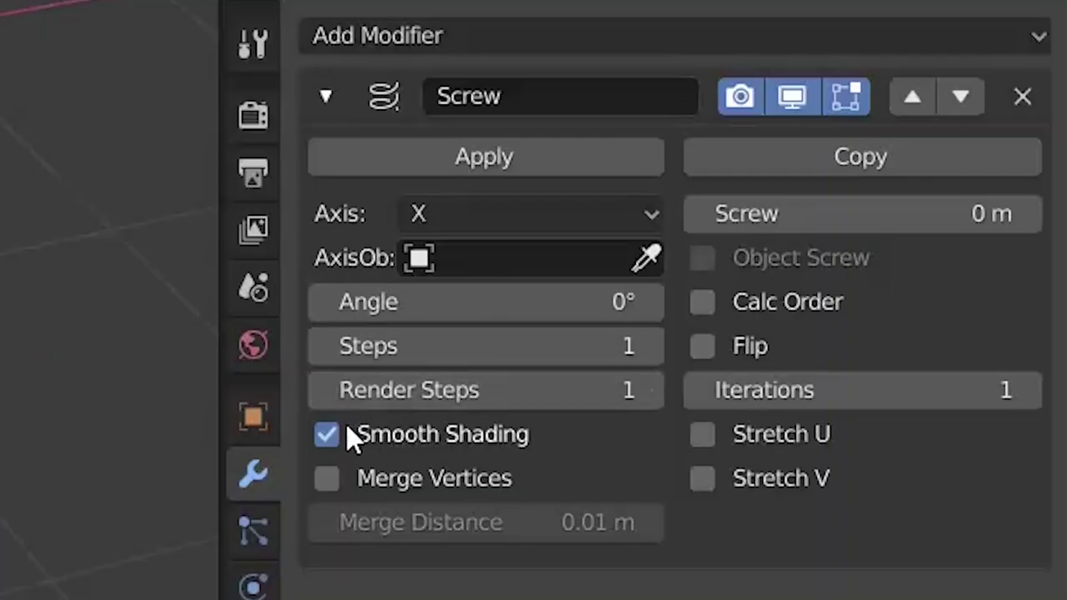
left_click(345, 429)
left_click(320, 489)
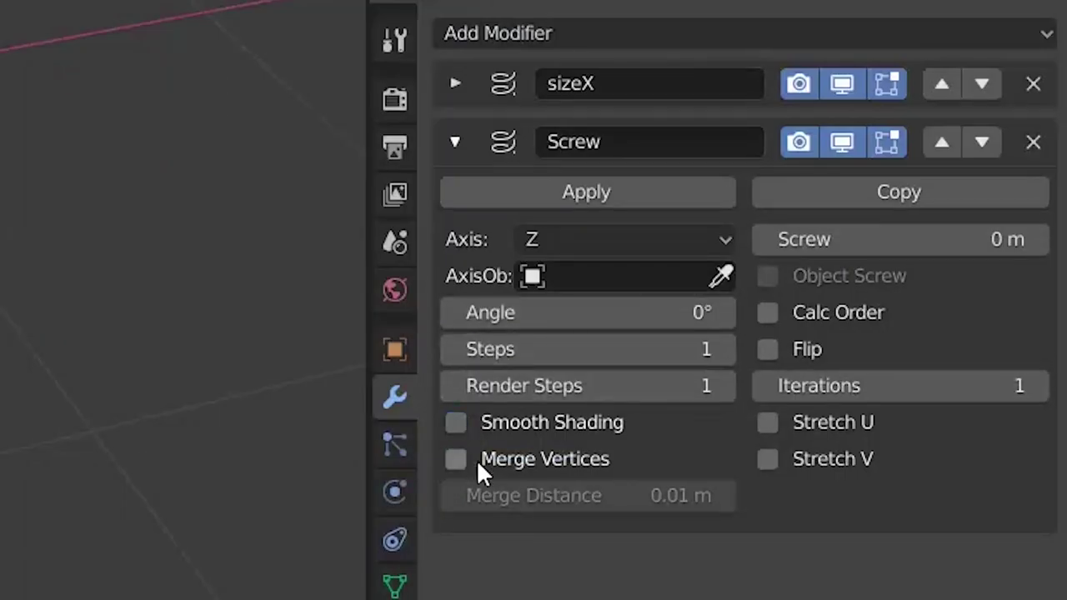
Add a second Screw named sizeY on the Y axis with 1 m offset and merged vertices.
left_click(477, 460)
left_click(824, 240)
type("1")
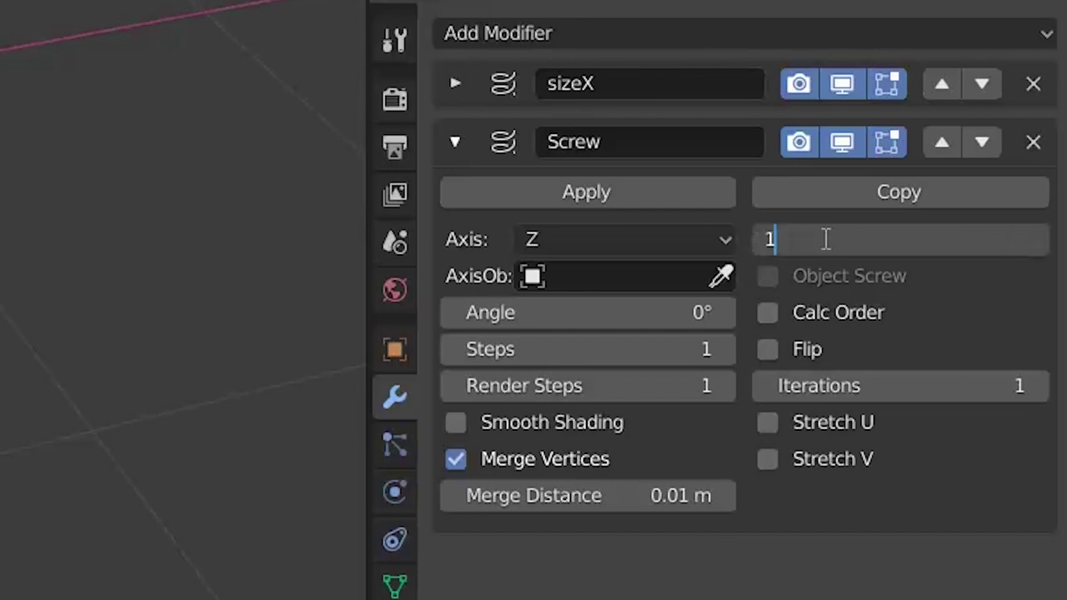
left_click(625, 239)
left_click(550, 329)
left_click(583, 141)
type("sizeY")
key("Return")
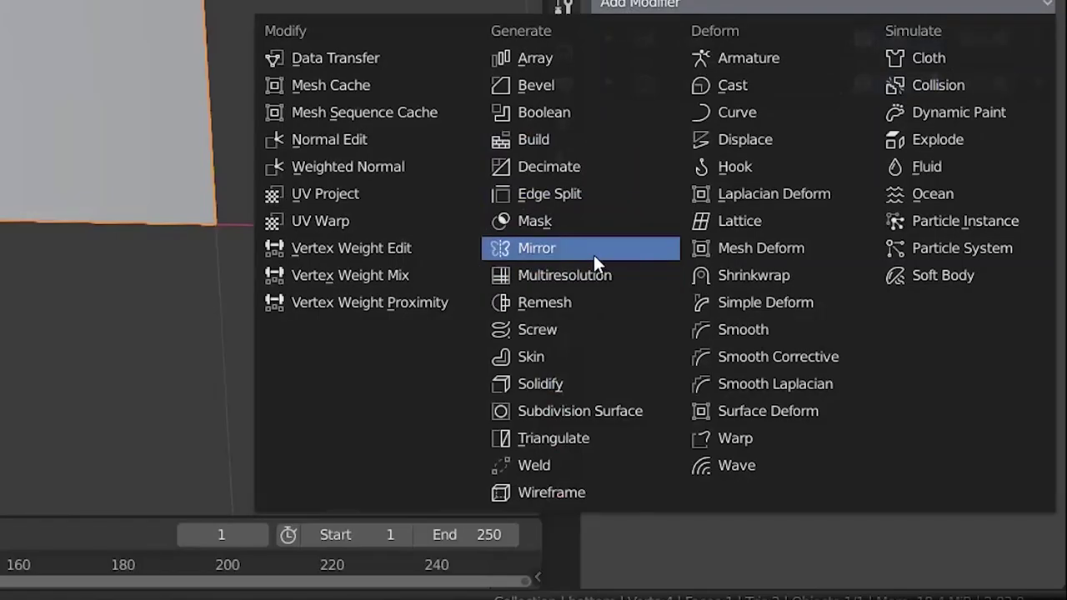
Add a Mirror modifier mirroring across both X and Y.
left_click(593, 255)
left_click(611, 255)
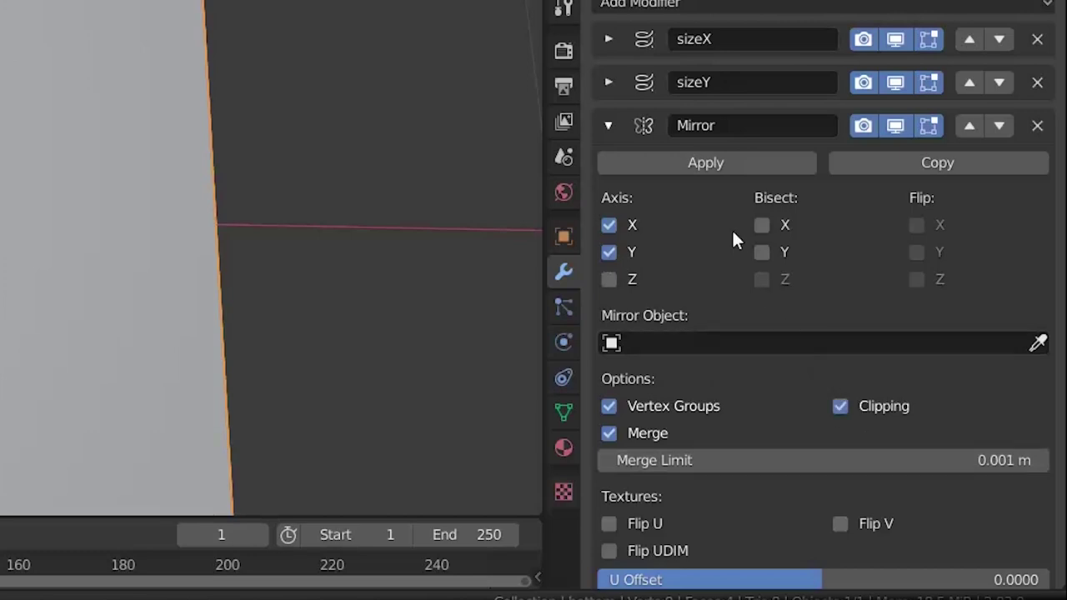
left_click(607, 125)
Turn on the wireframe overlay and orbit to look down on the plane.
left_click(675, 61)
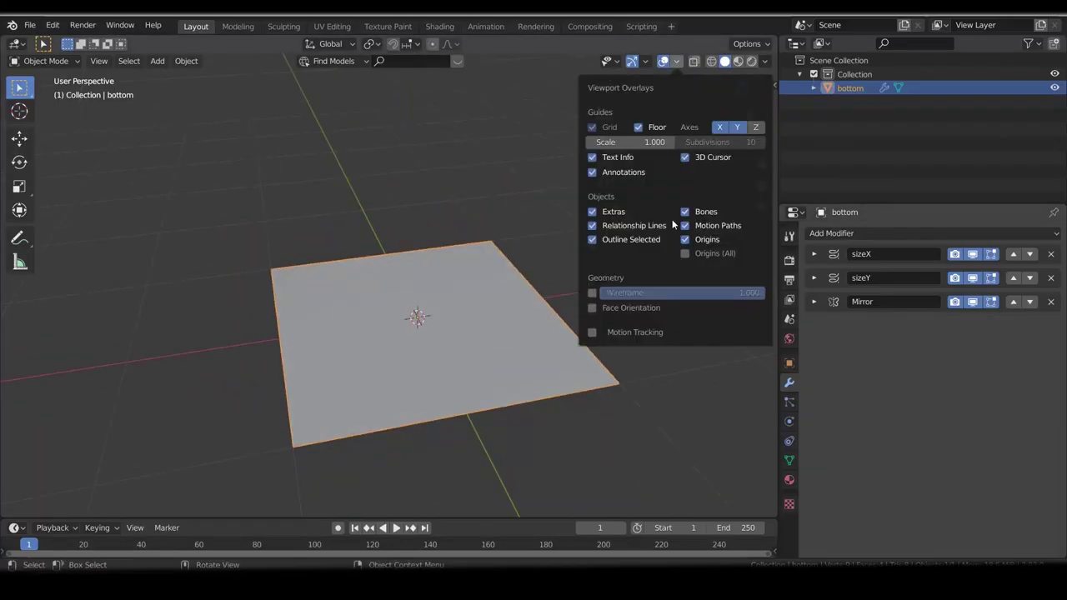
left_click(595, 291)
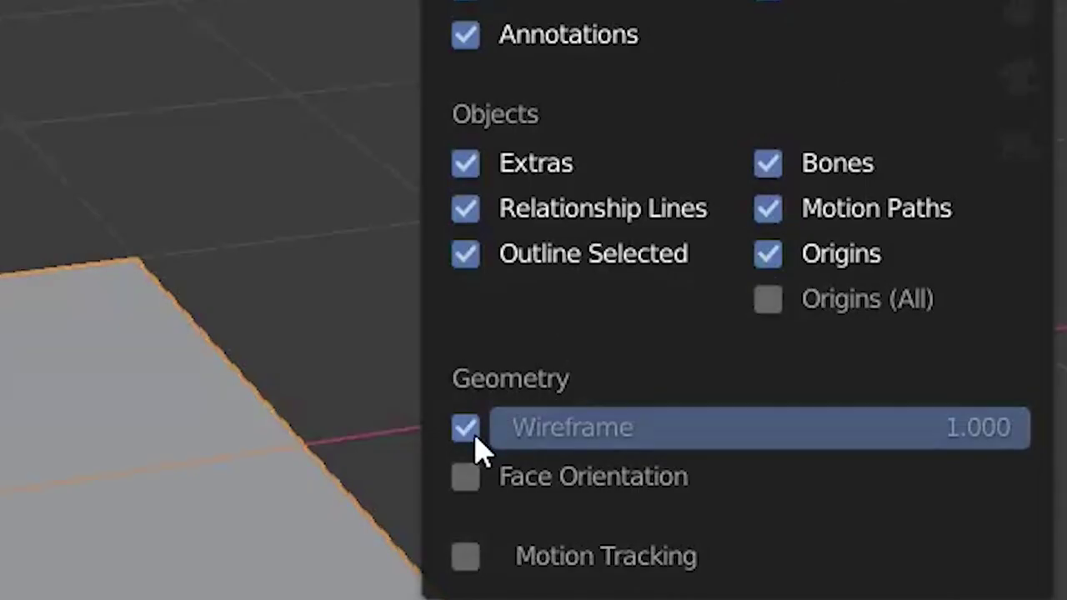
middle_click_drag(401, 318, 377, 332)
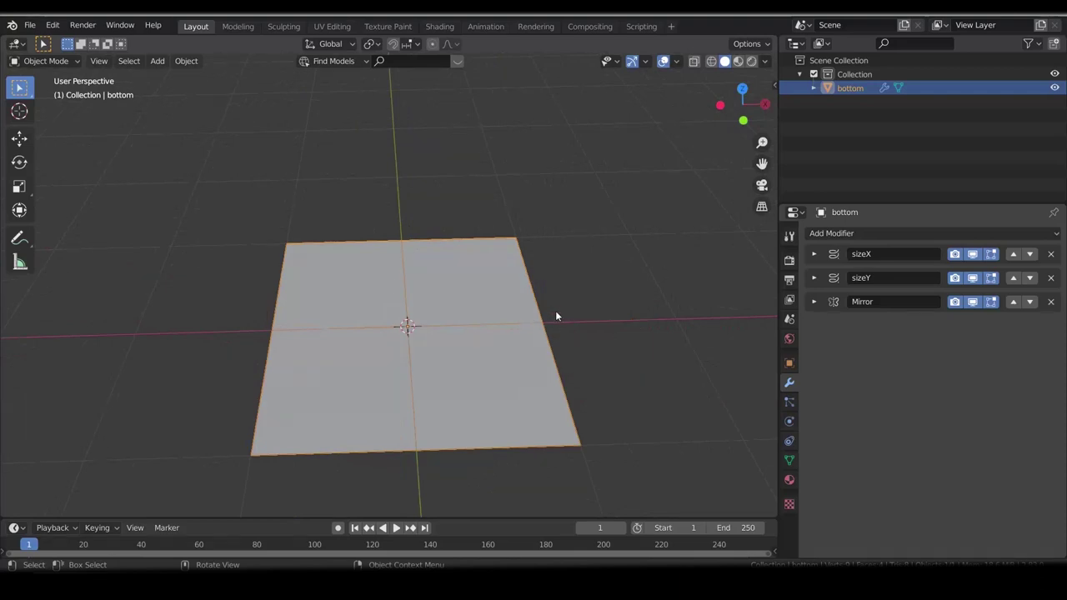
middle_click_drag(559, 326, 557, 352)
Add a Planar Decimate and a Bevel with enough offset to round the corners.
left_click(837, 234)
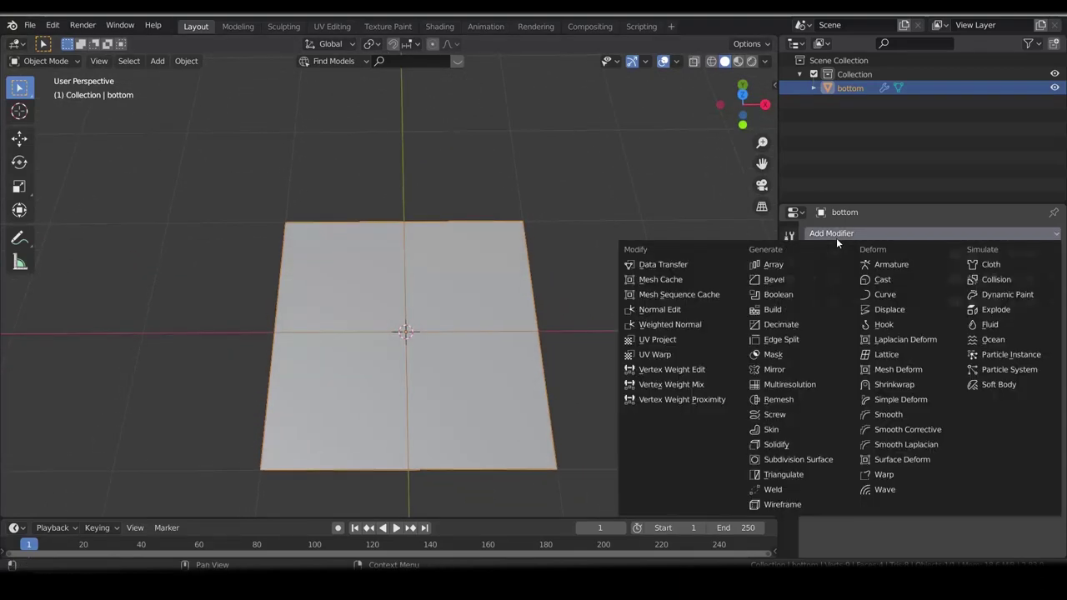
left_click(781, 325)
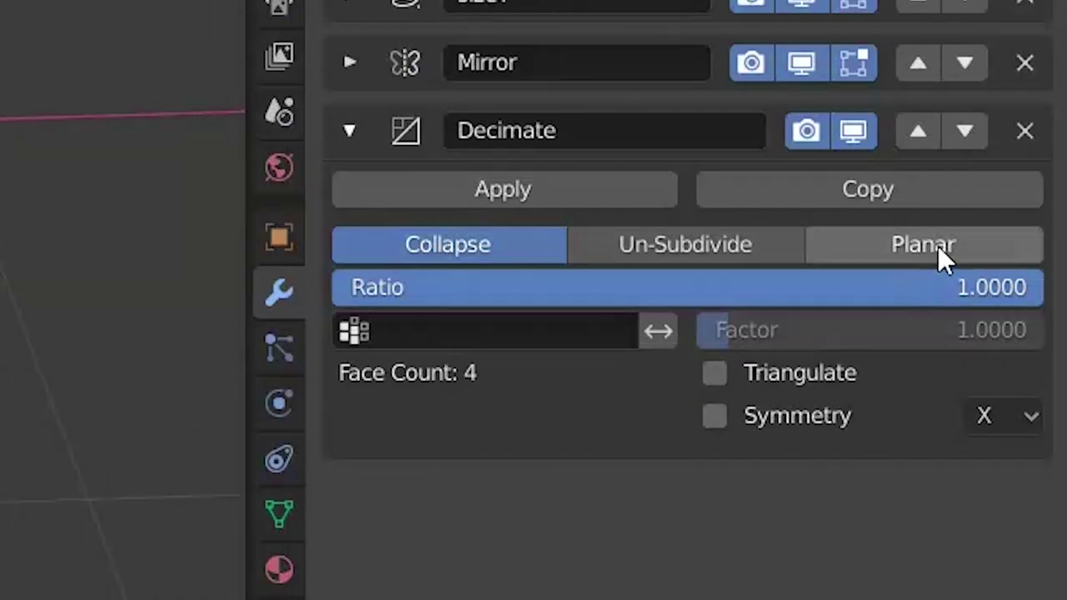
left_click(937, 245)
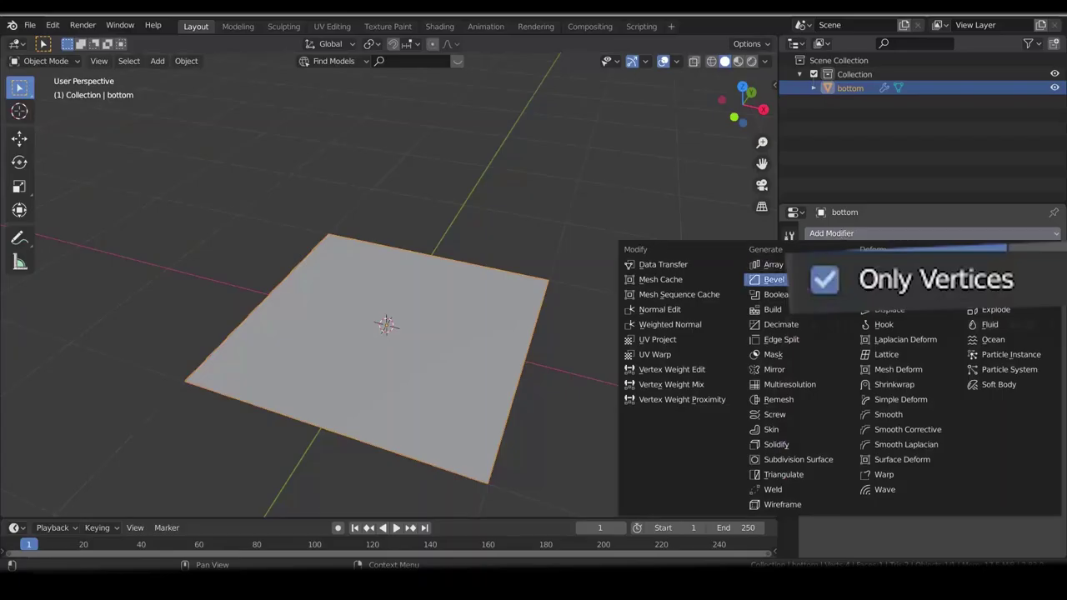
left_click(715, 209)
left_click_drag(883, 389, 941, 389)
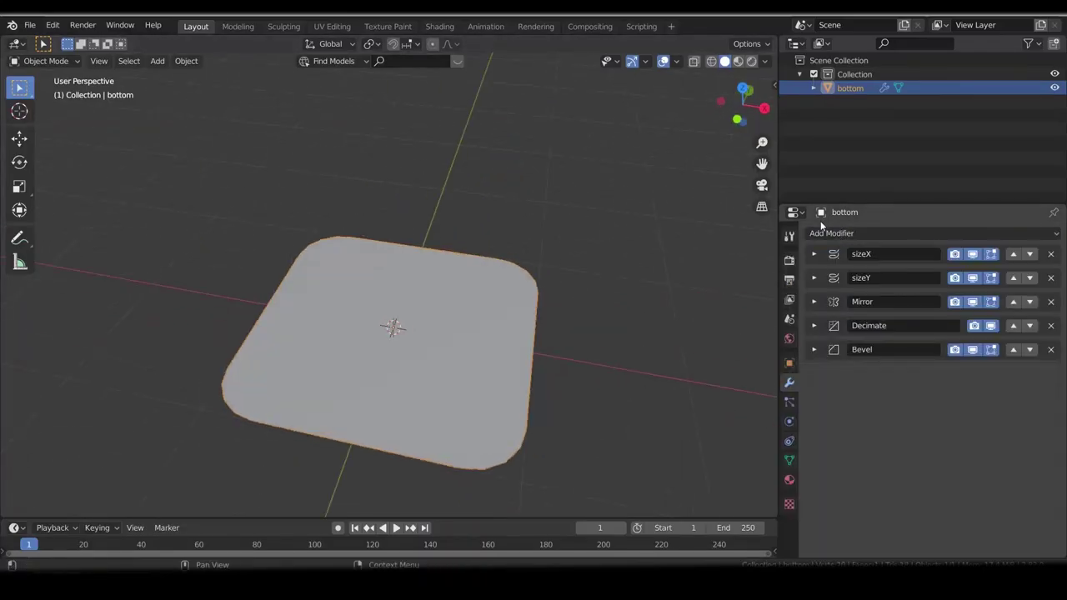
Add a Solidify modifier with 0.1 m thickness.
left_click(838, 234)
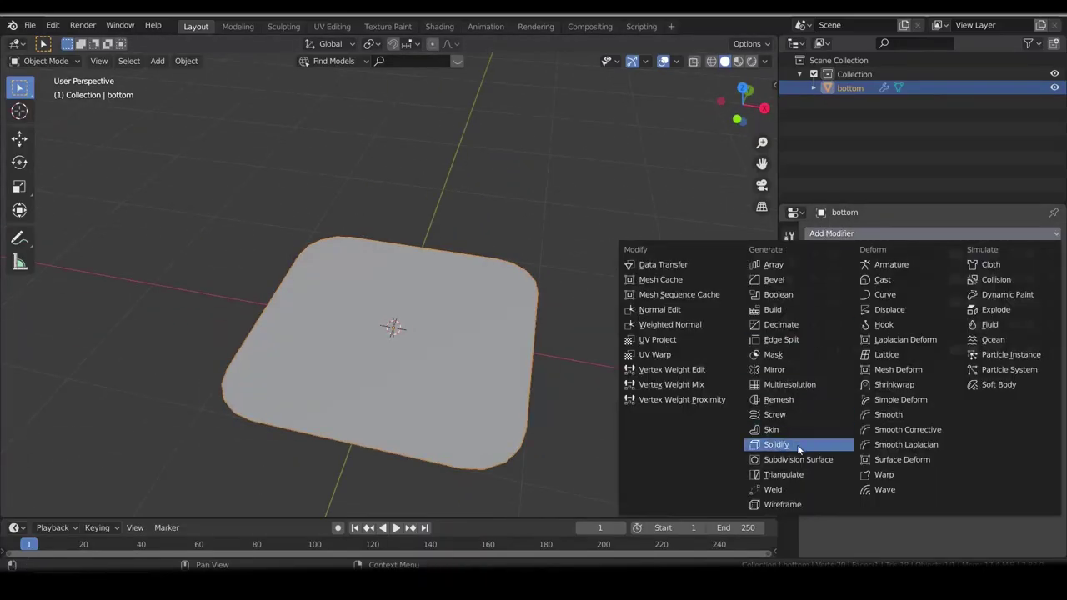
left_click(776, 445)
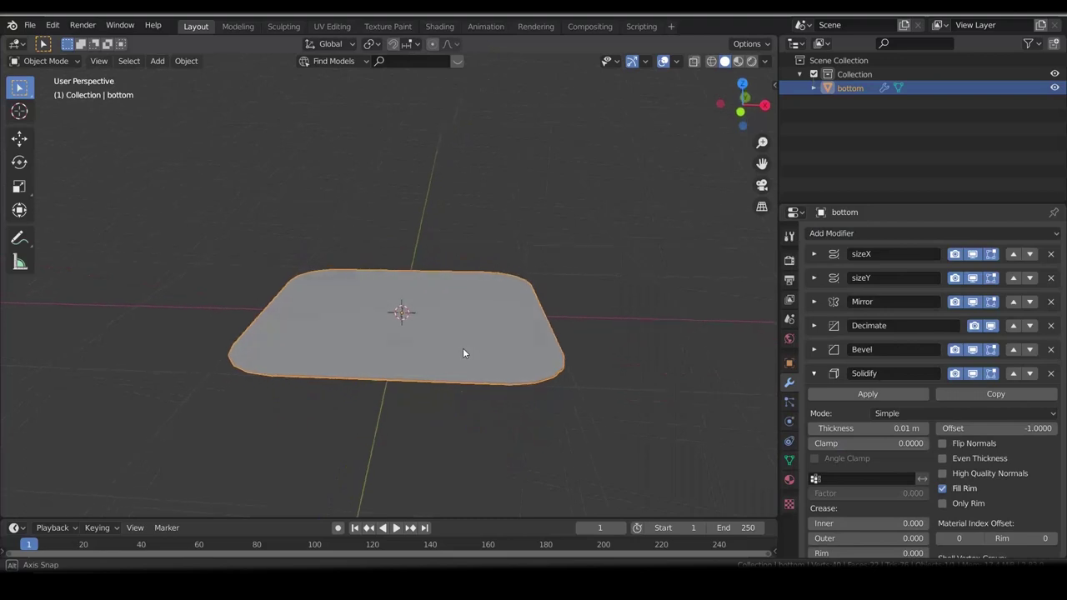
left_click(842, 428)
type("0.1")
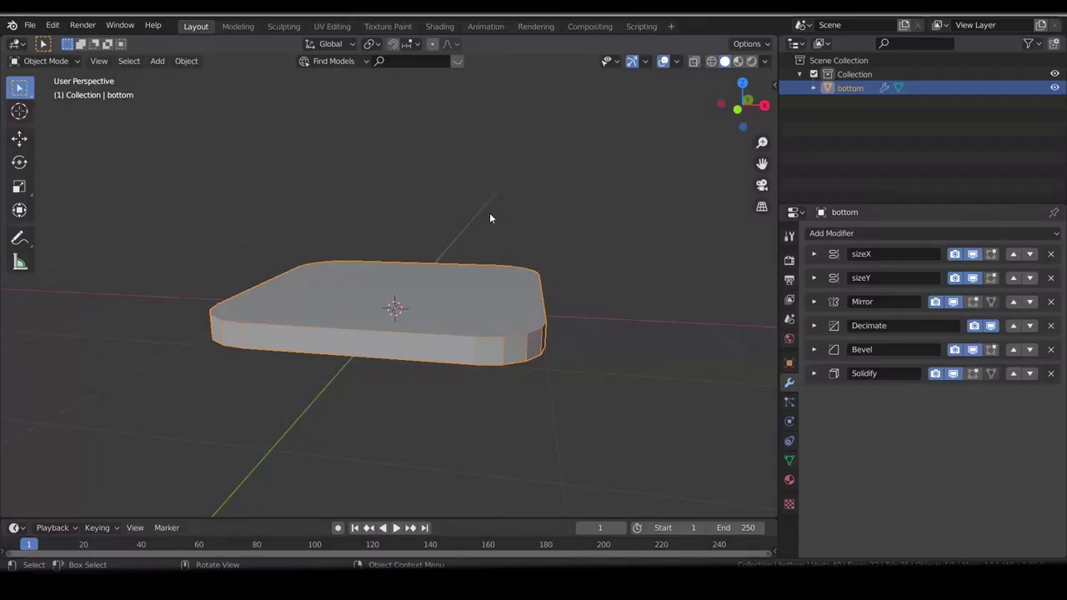
Hide the bottom slab and add a new single-vertex object.
key("h")
key("shift+a")
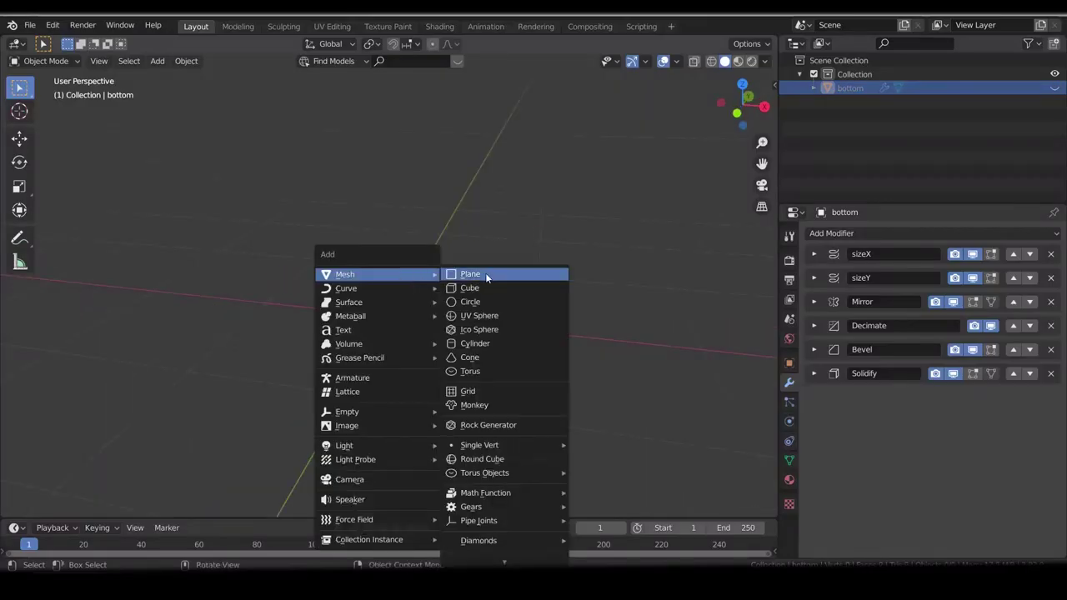
mouse_move(483, 445)
left_click(617, 445)
Add a Screw modifier on the X axis with 0° angle and 0.8 m offset.
left_click(873, 234)
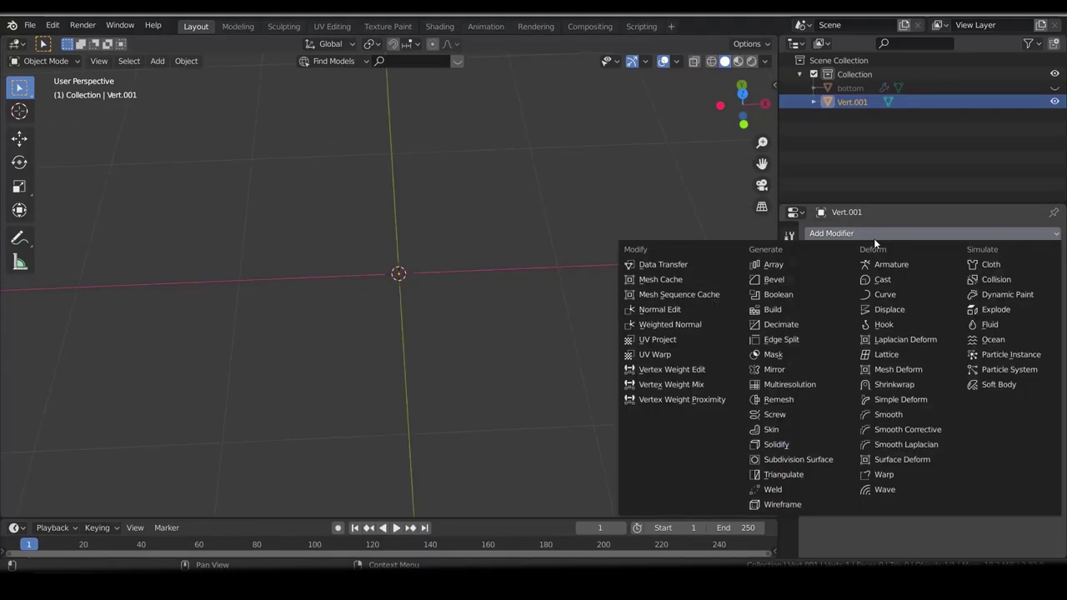
left_click(774, 414)
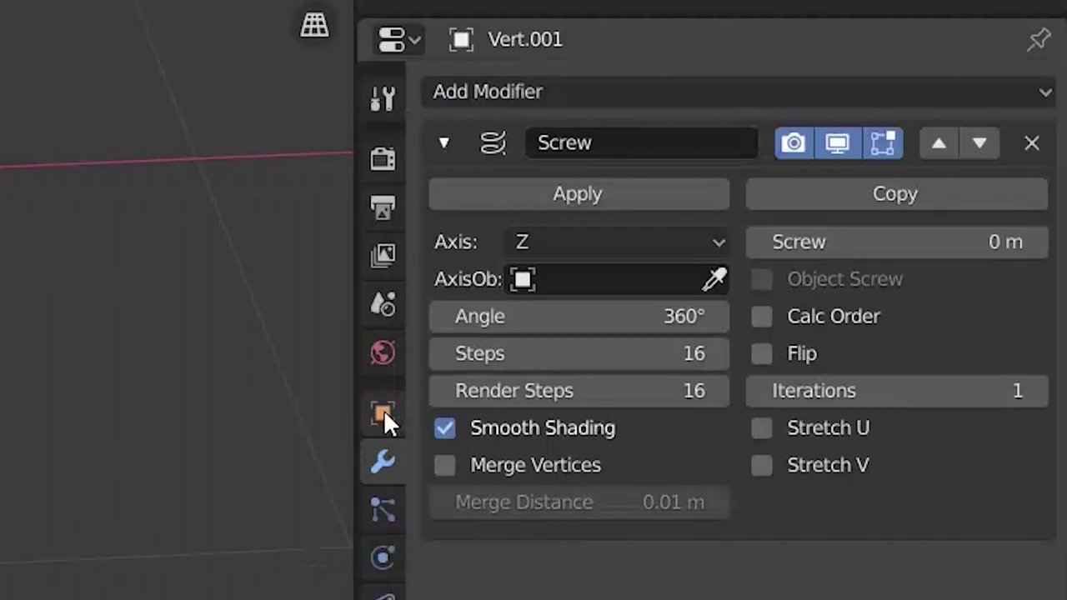
left_click(617, 242)
left_click(546, 284)
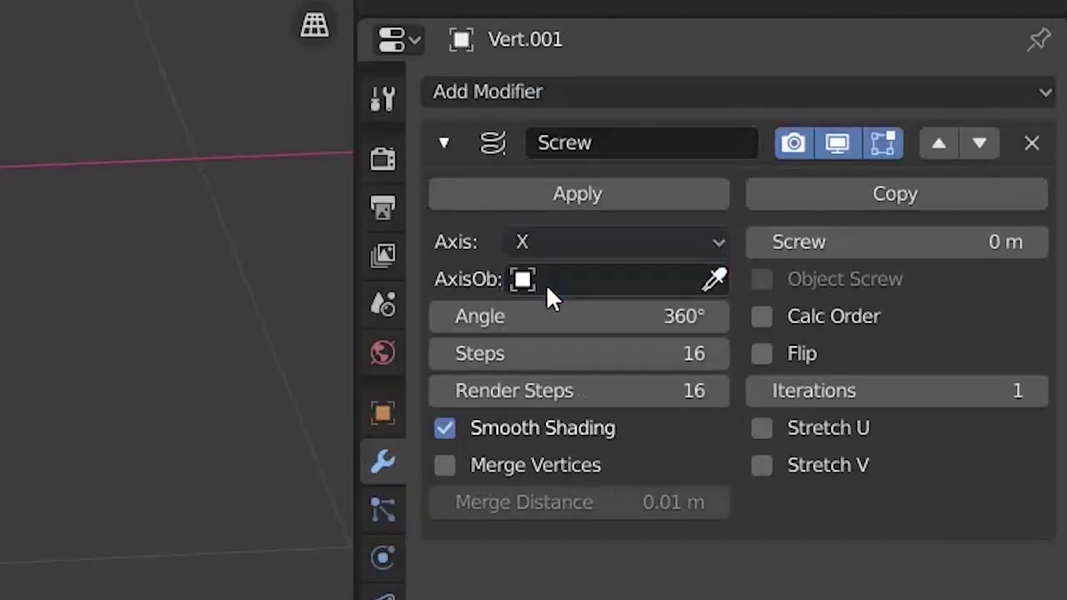
key("BackSpace")
key("BackSpace")
key("BackSpace")
left_click(847, 241)
type("0.8")
key("Return")
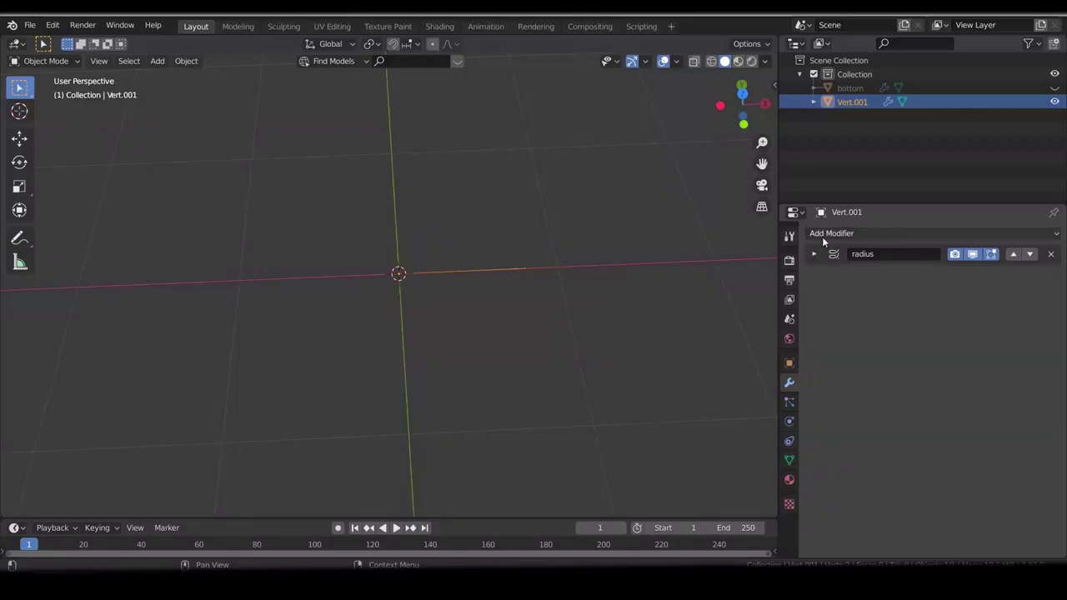
Add a second Screw around Z with 16 steps and merged vertices, forming a flat 16-sided disc.
left_click(822, 235)
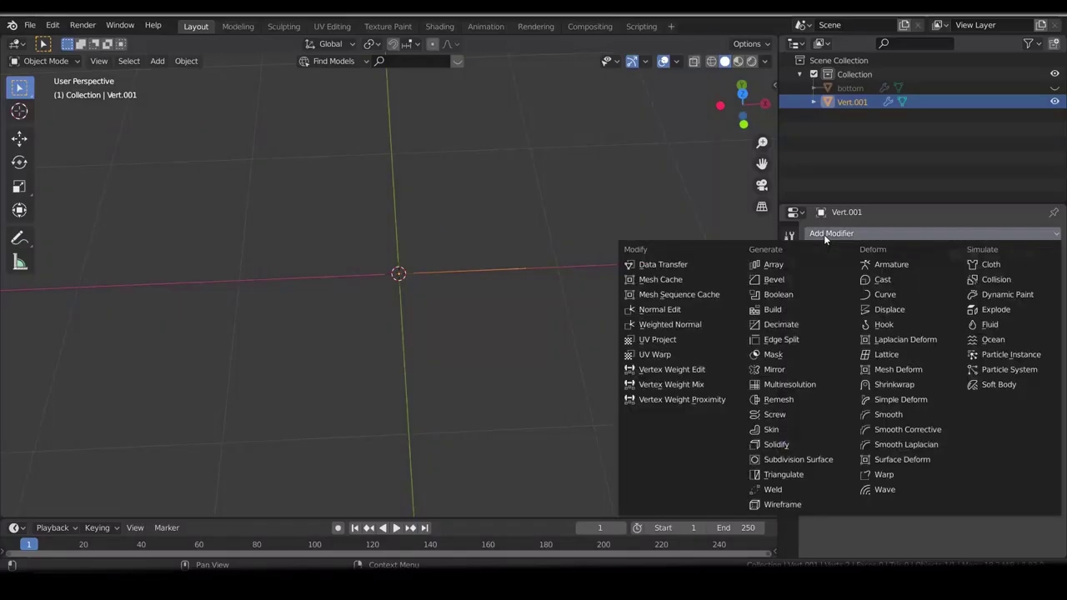
left_click(792, 415)
middle_click_drag(571, 336, 537, 317)
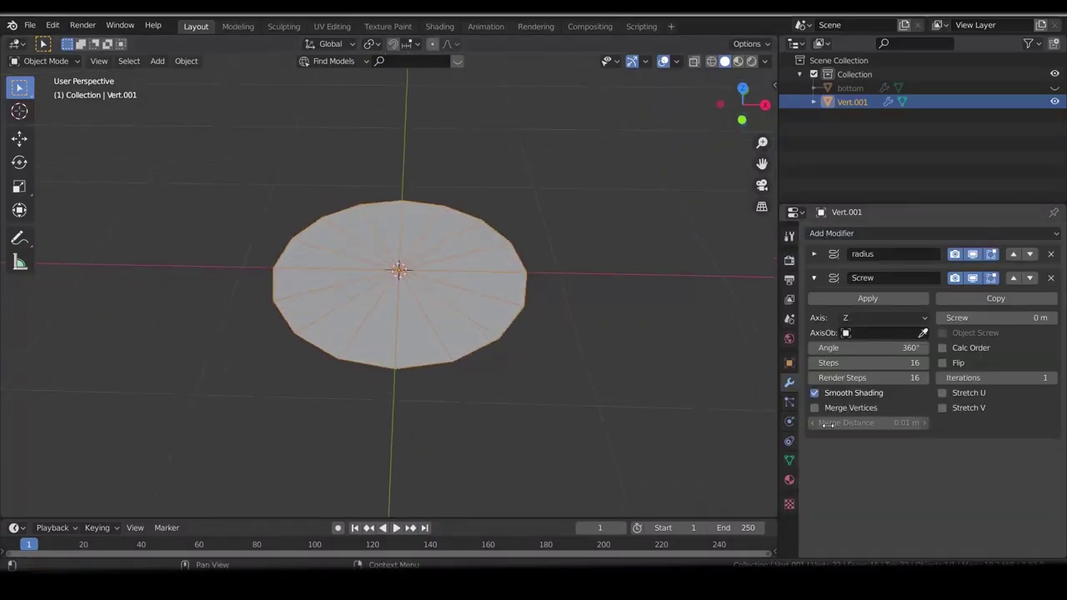
left_click(849, 364)
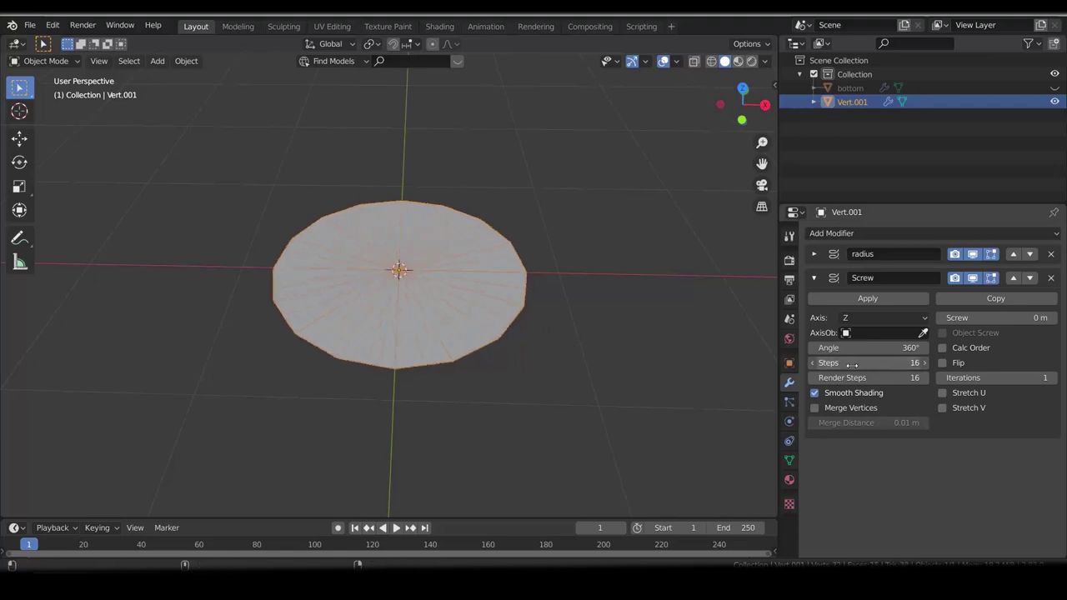
key("Tab")
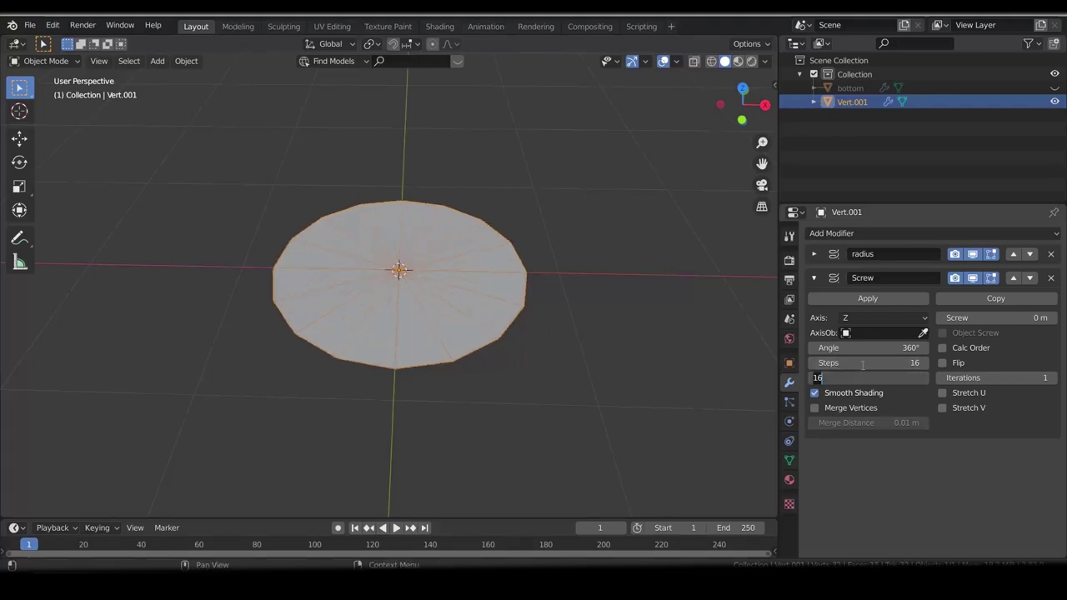
left_click(861, 363)
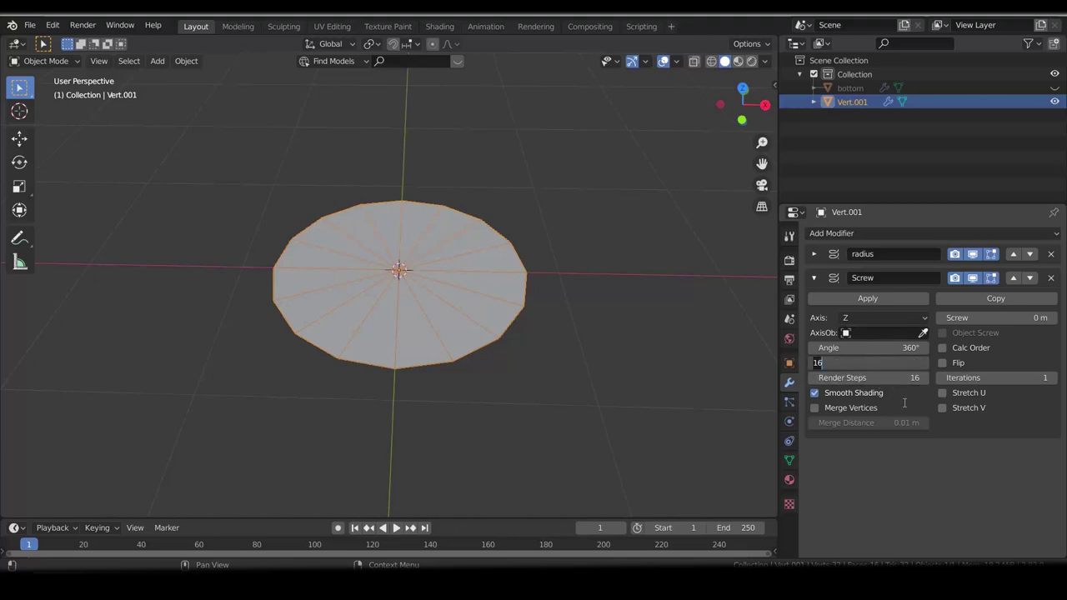
key("Return")
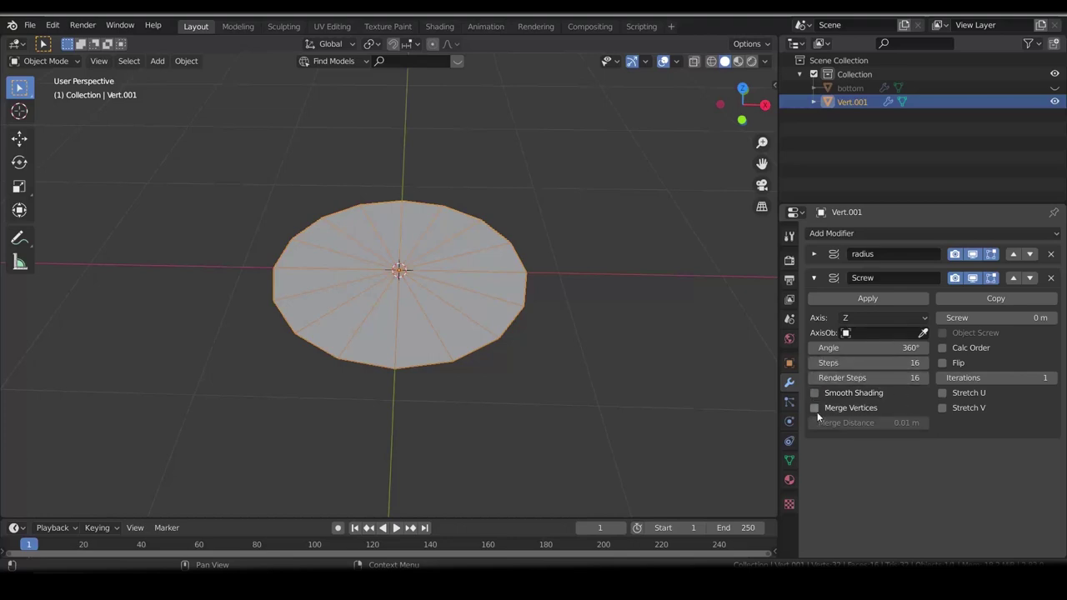
left_click(816, 409)
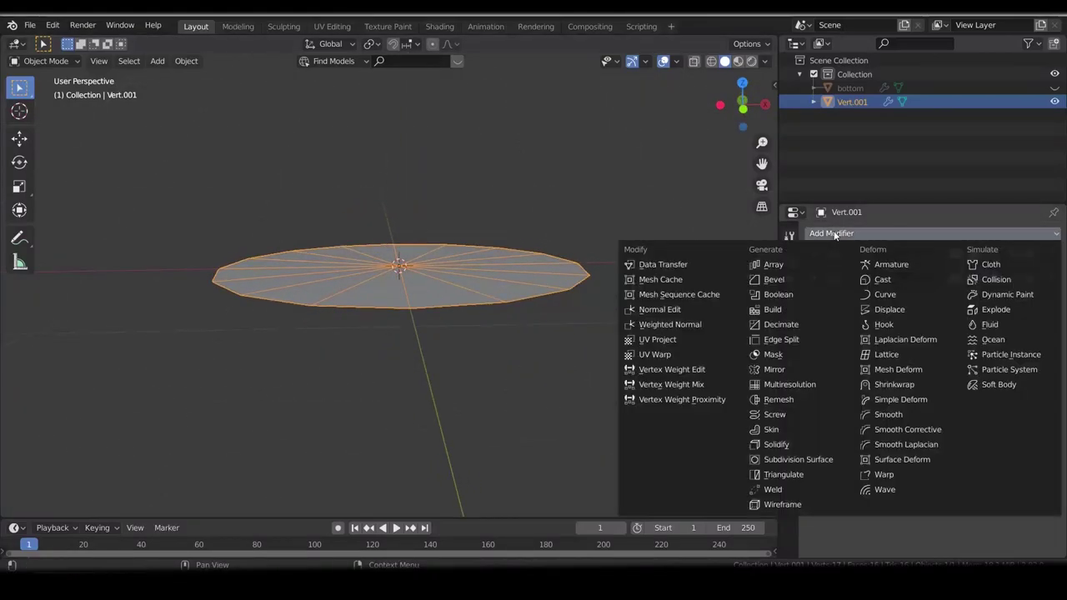
Add a Displace modifier along Z with midlevel 0, checking it in front view with X-ray.
left_click(887, 309)
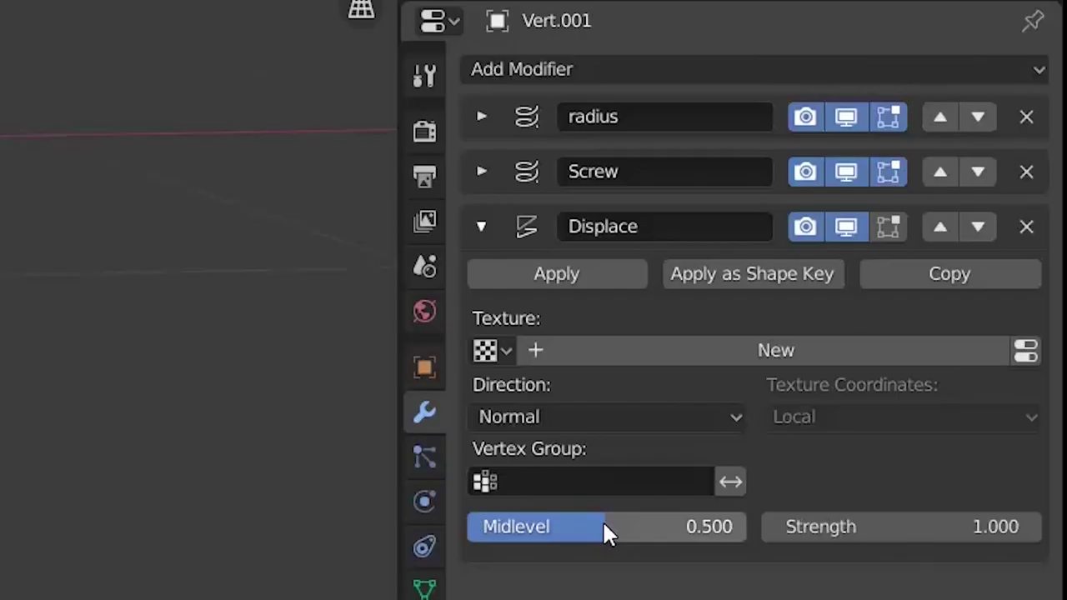
left_click_drag(866, 435, 947, 437)
left_click(837, 384)
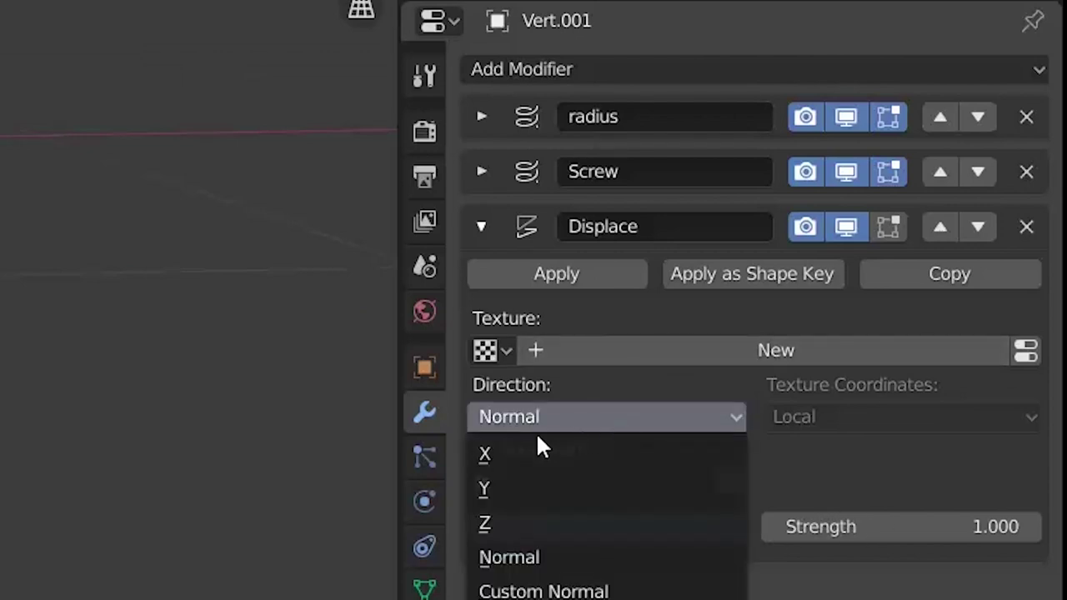
left_click(548, 522)
left_click_drag(703, 589, 215, 596)
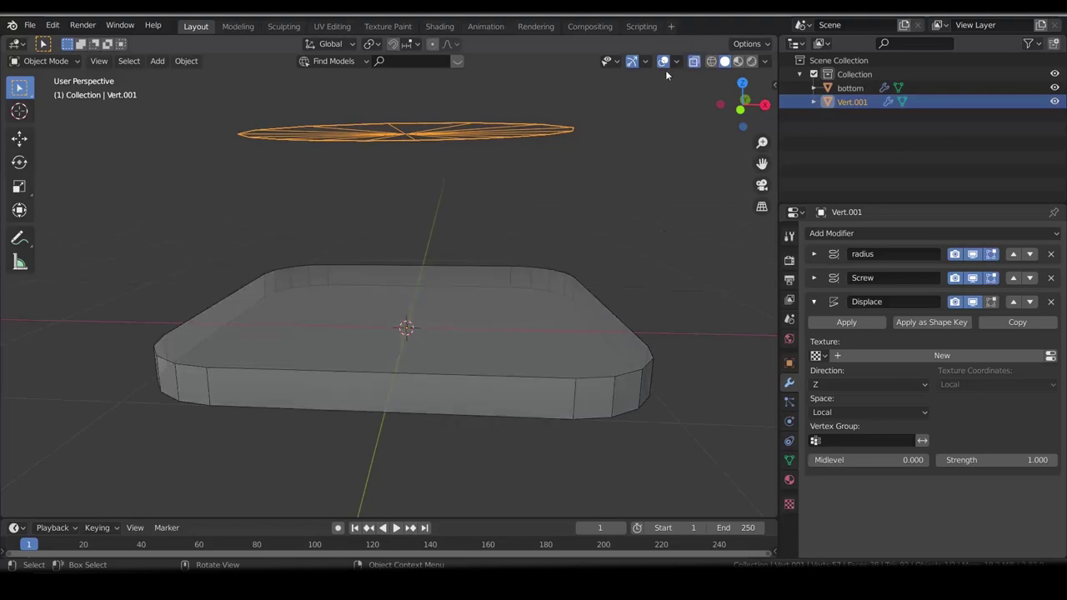
key("KP_1")
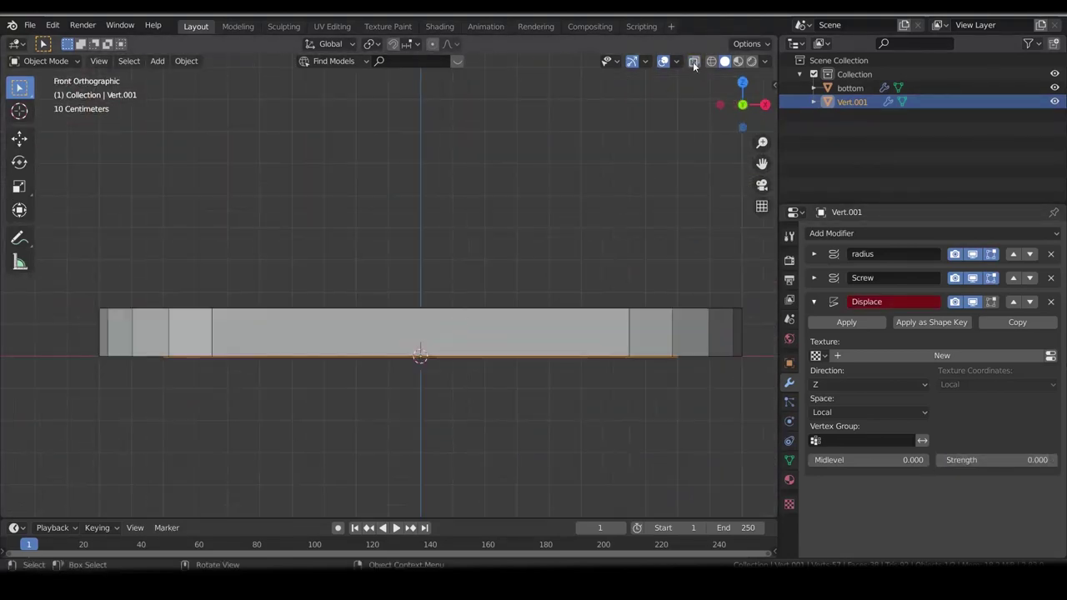
left_click(693, 62)
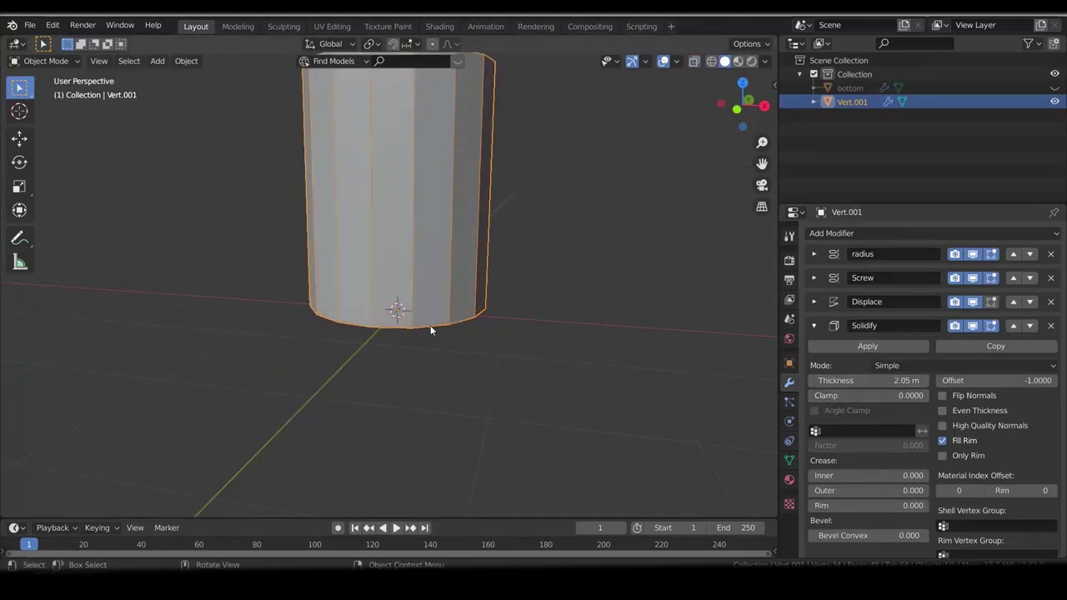
Add a Z-axis Taper SimpleDeform with factor about -0.84, narrowing the cylinder into a cone.
middle_click_drag(430, 330, 504, 340)
left_click(814, 326)
left_click(830, 234)
left_click(892, 403)
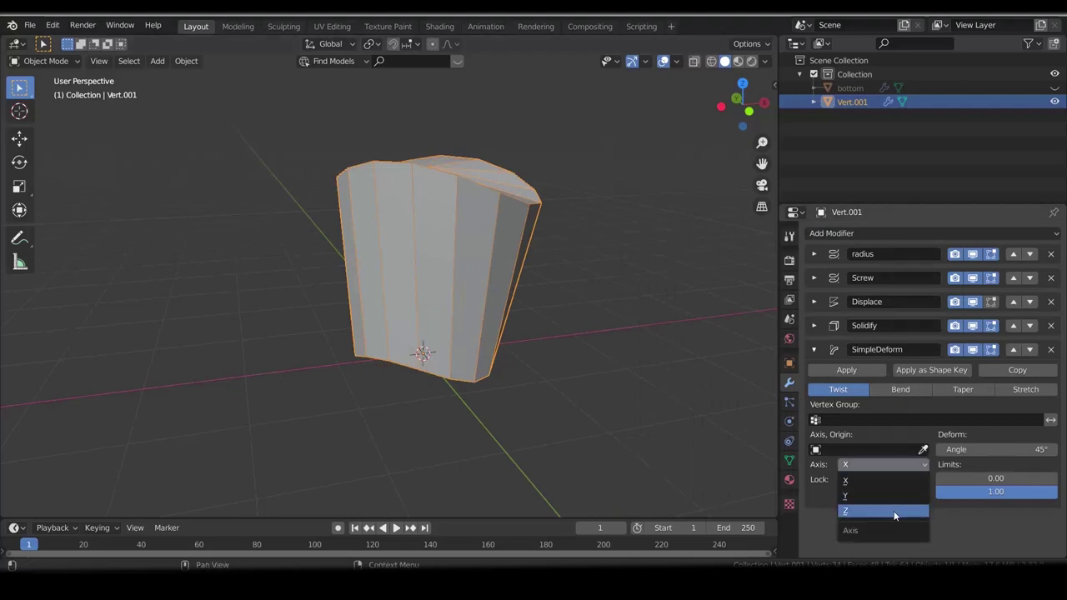
left_click(894, 511)
left_click(959, 389)
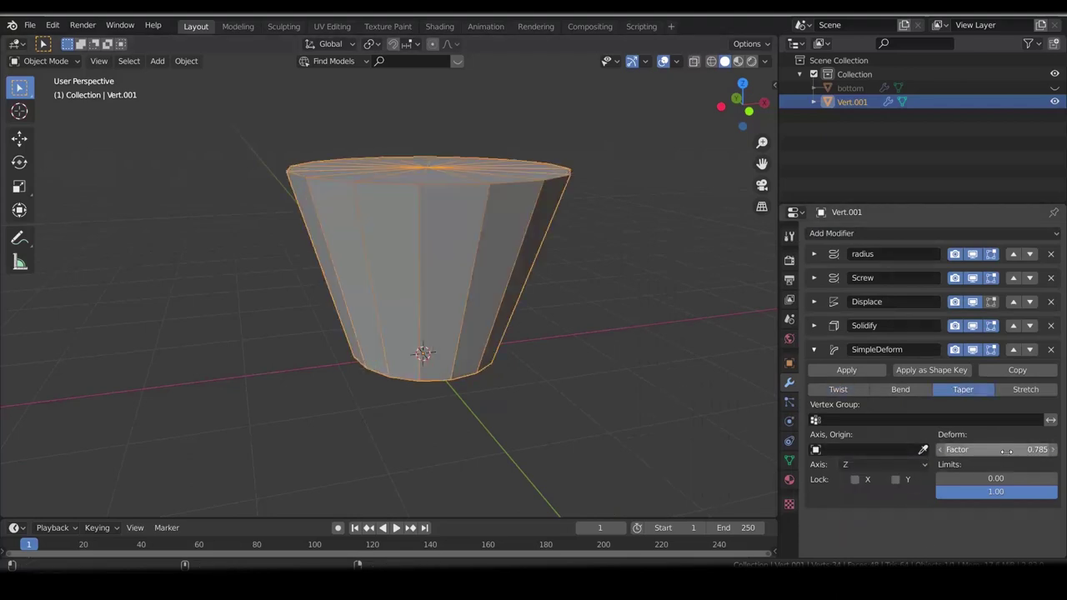
left_click_drag(837, 451, 235, 544)
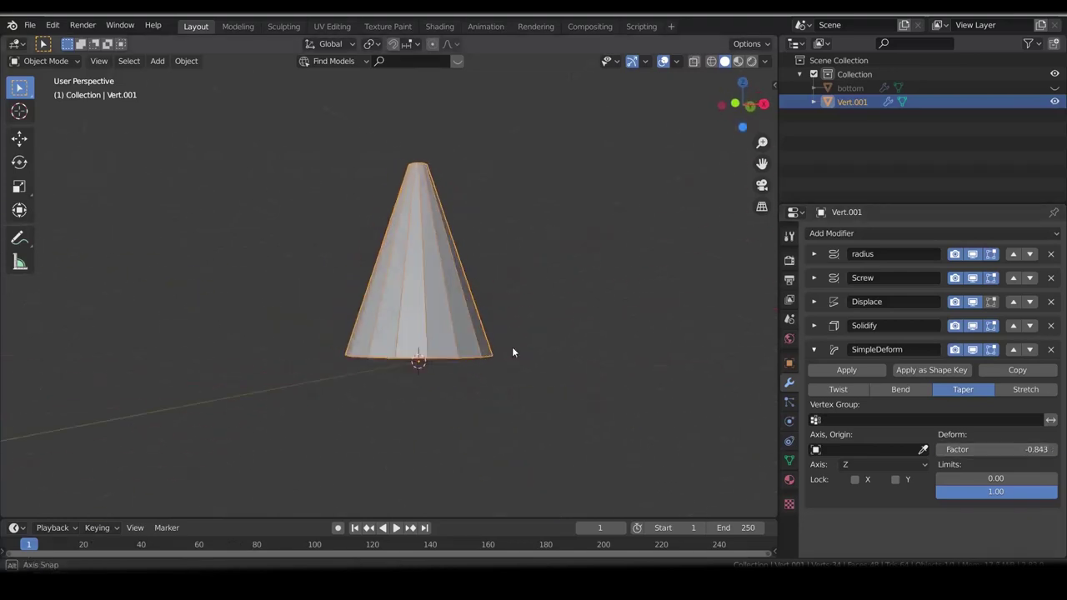
middle_click_drag(511, 347, 706, 357)
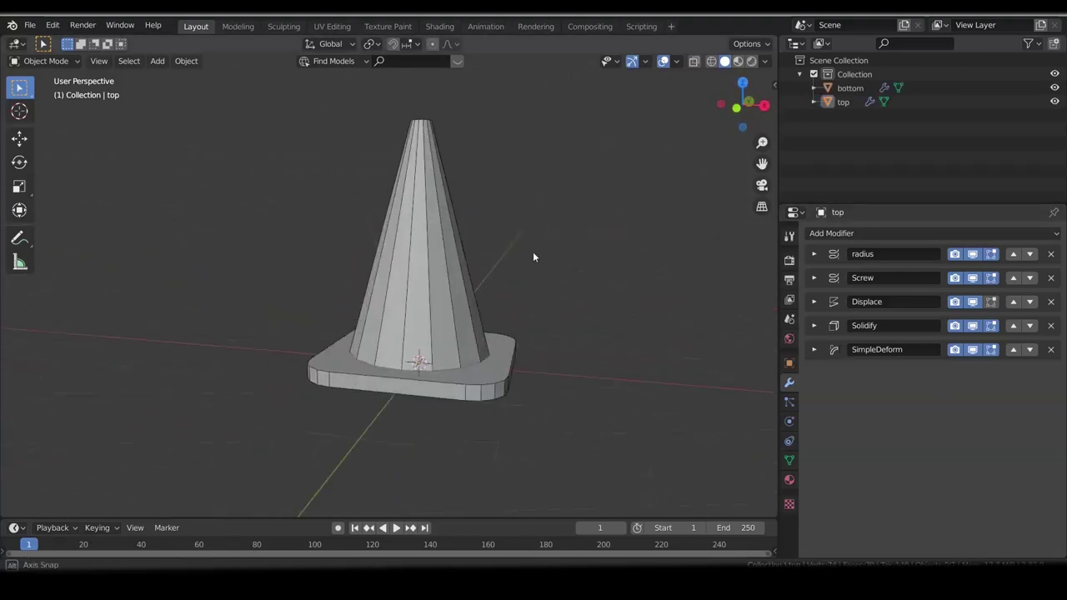
mouse_move(533, 251)
middle_mouse_down()
mouse_move(410, 245)
mouse_move(431, 257)
mouse_move(536, 265)
mouse_move(539, 251)
middle_mouse_up()
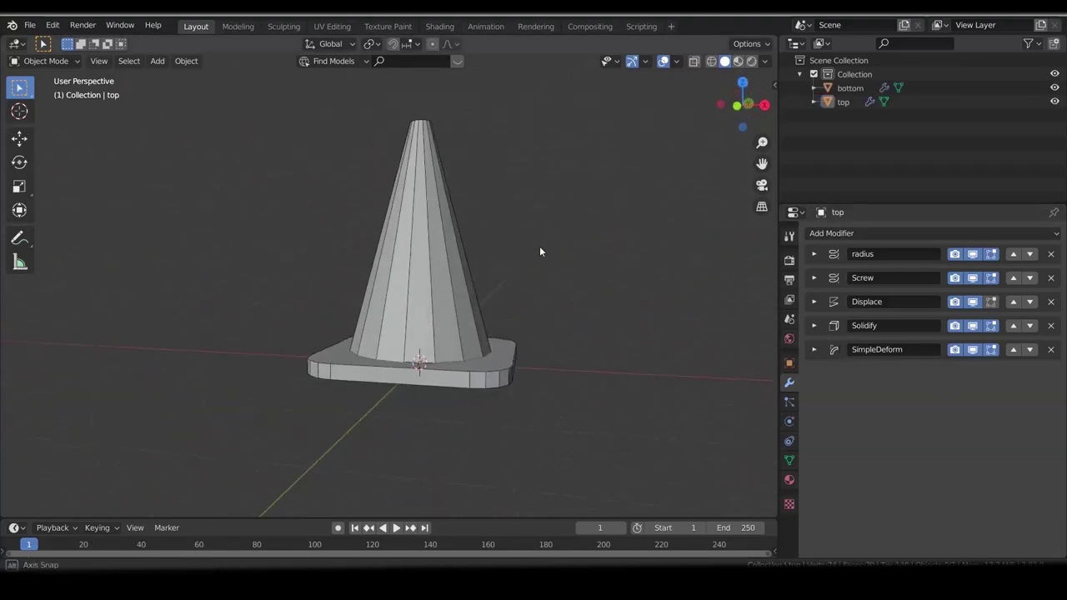
Join the top cone to the bottom base and set the bevel to Angle limit with 0.035 m offset.
left_click(399, 237)
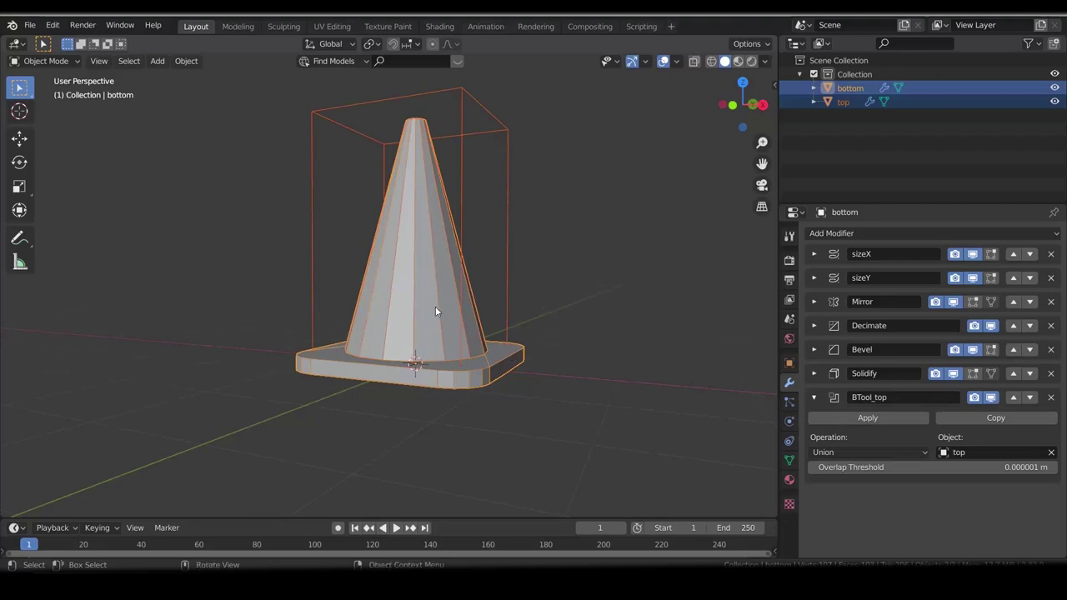
key("ctrl+p")
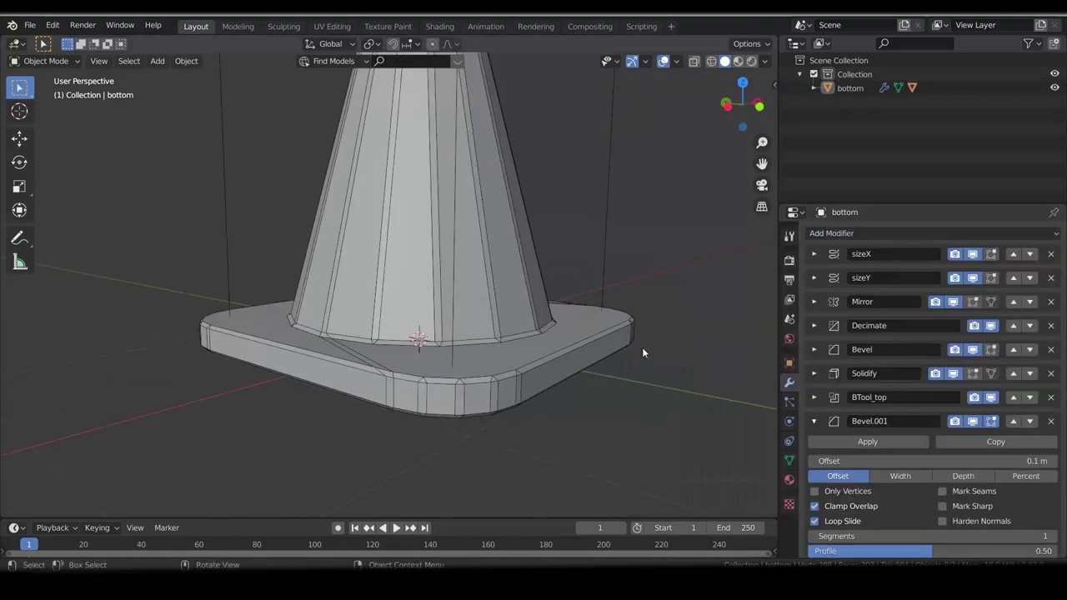
scroll(917, 466, "down", 5)
left_click(900, 530)
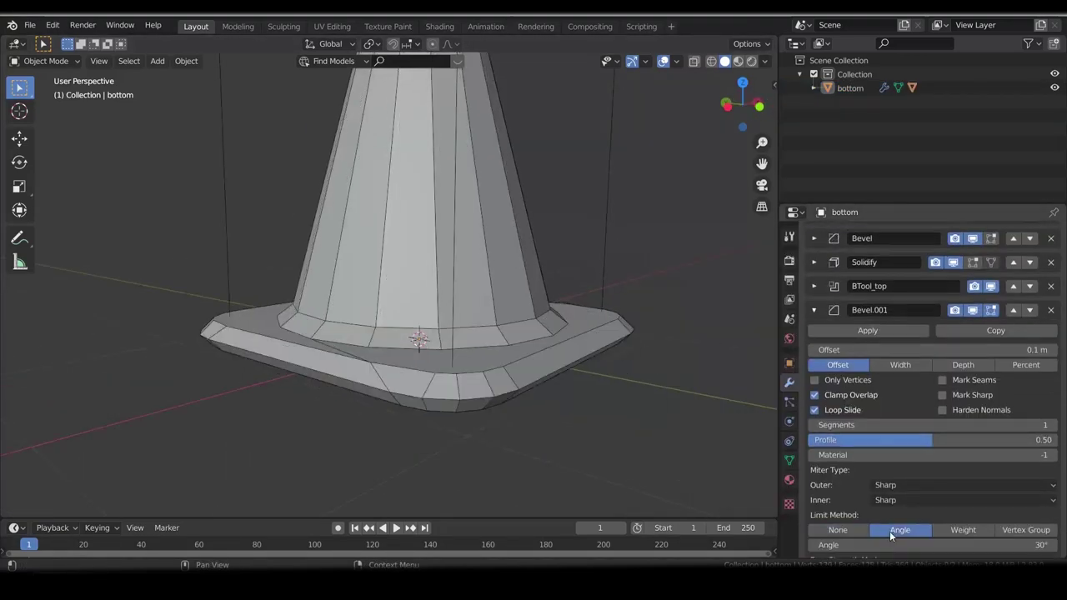
left_click_drag(918, 350, 884, 350)
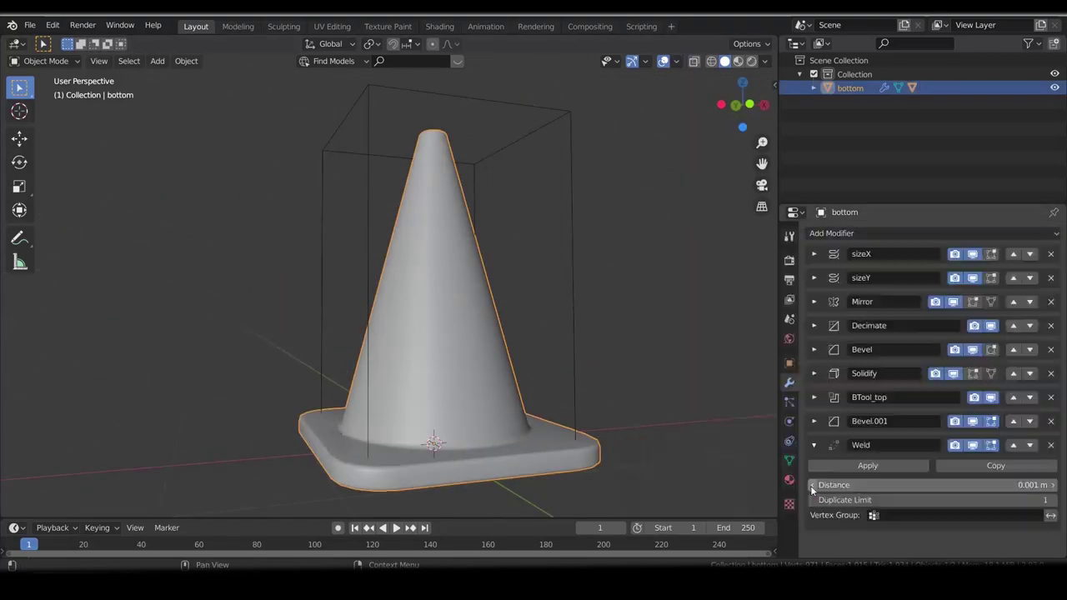
Test a Decimate reduction on the cone, remove it, and inspect the cone base.
mouse_move(1033, 500)
left_mouse_down()
mouse_move(821, 500)
mouse_move(1019, 499)
left_mouse_up()
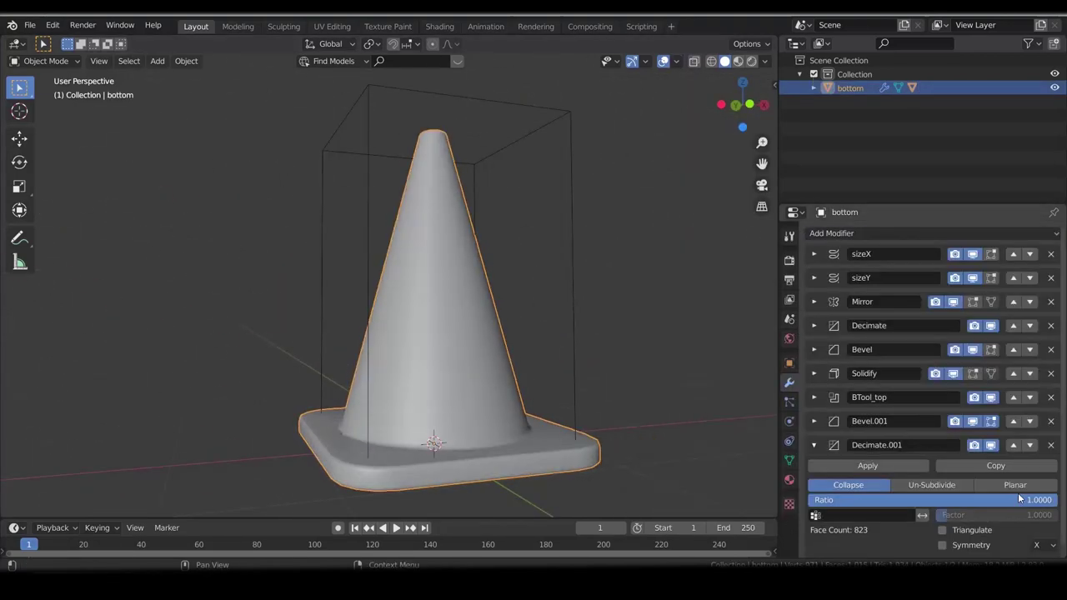
left_click(1050, 444)
scroll(373, 410, "up", 8)
middle_click_drag(558, 447, 521, 335)
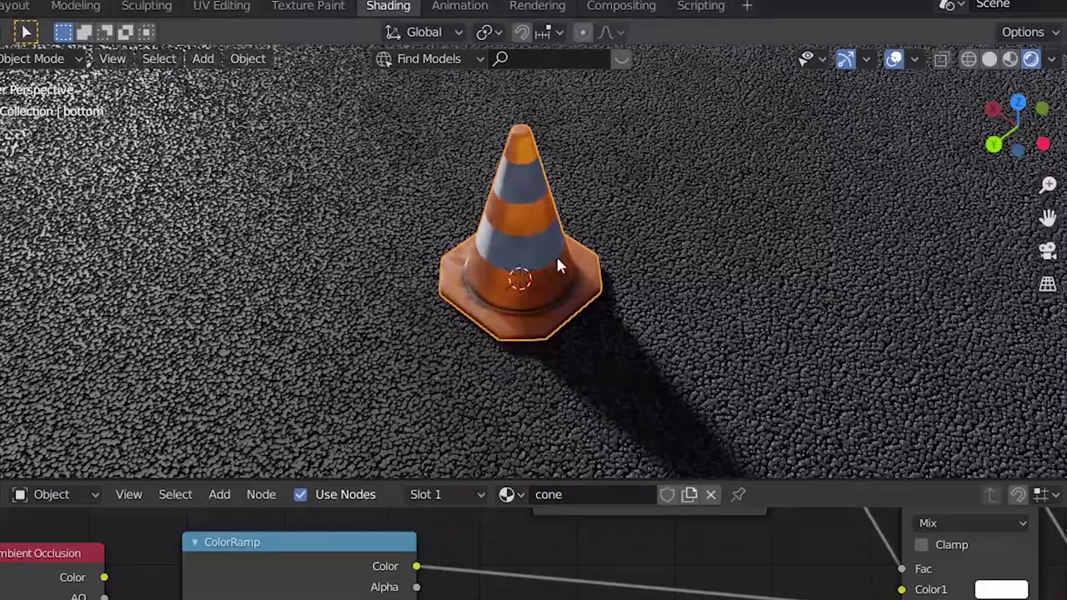
Select the top cone part and view the rendered cone from low and raised angles.
middle_click_drag(556, 255, 691, 344)
left_click_drag(1019, 127, 1018, 114)
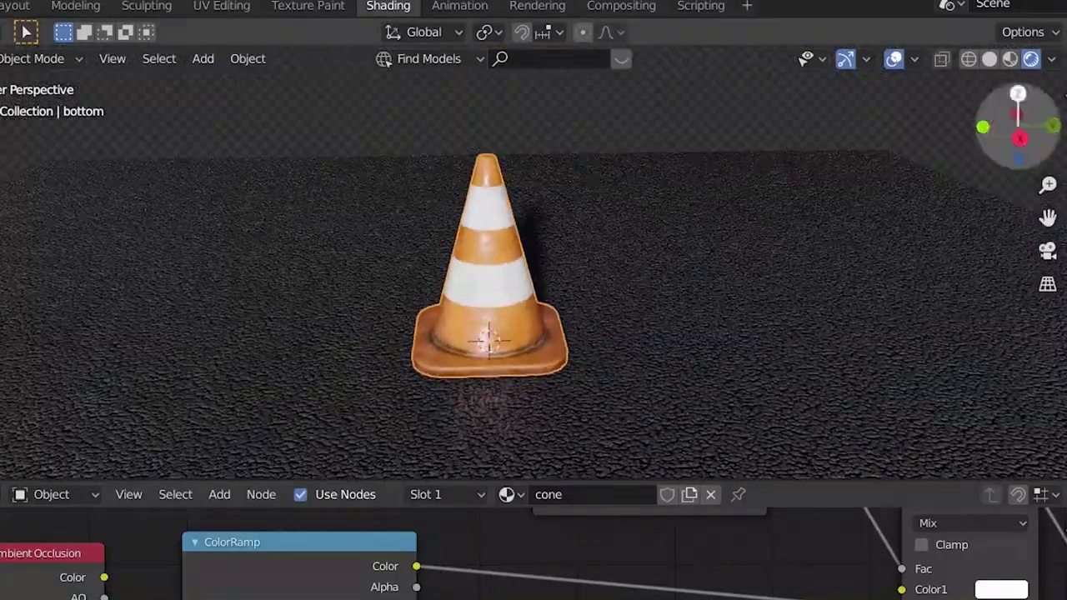
left_click(512, 167)
scroll(512, 167, "up", 2)
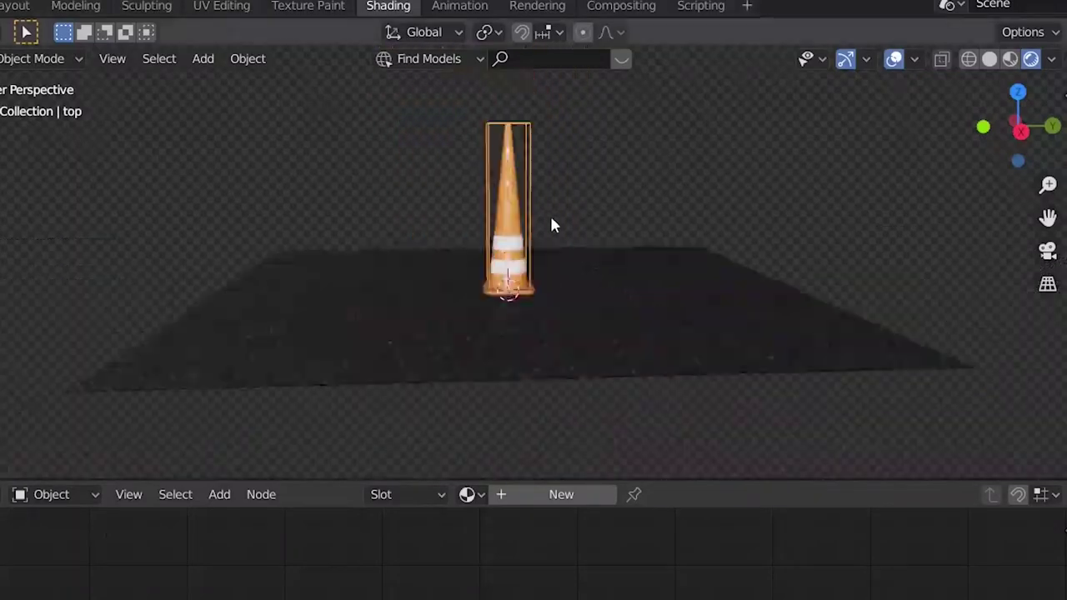
middle_click_drag(550, 213, 774, 274)
key("shift+alt+z")
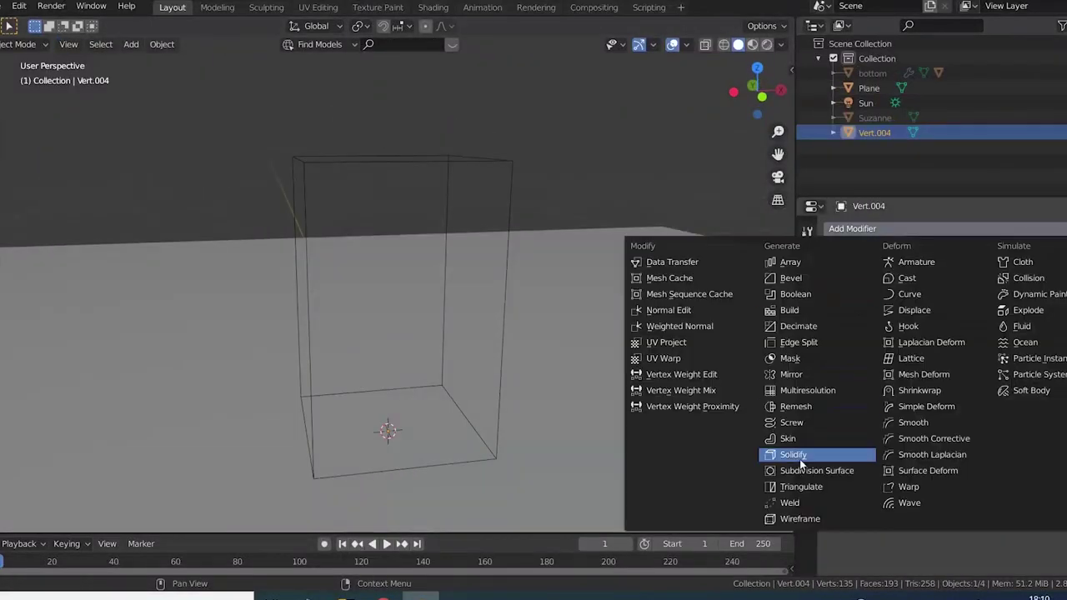
Add a Screw modifier to the new Vert.004 vertex object.
left_click(716, 451)
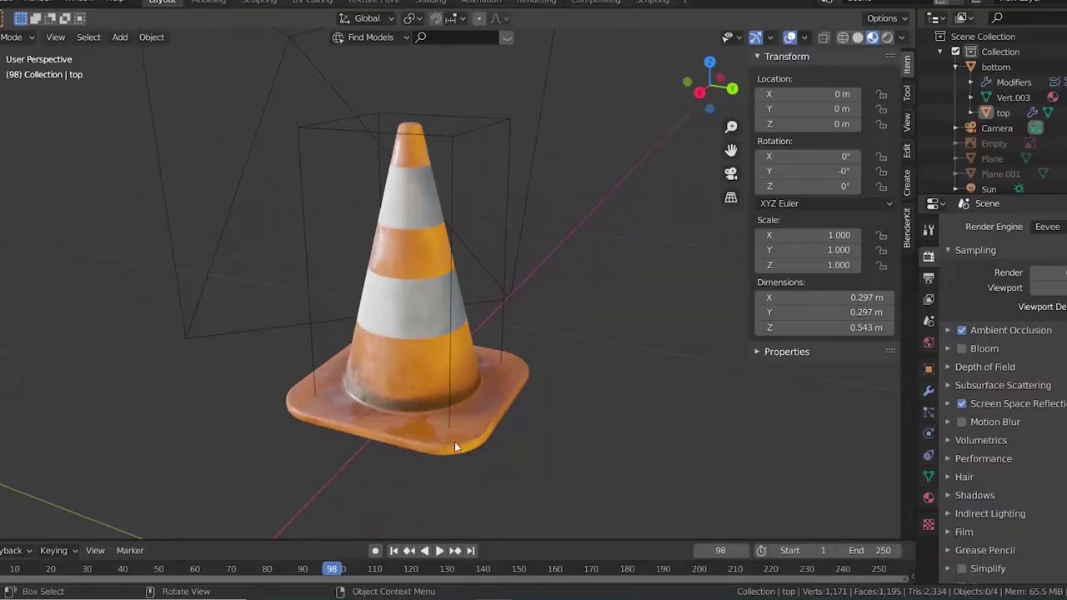
Orbit the view to inspect the traffic cone's underside.
middle_click_drag(454, 442, 401, 392)
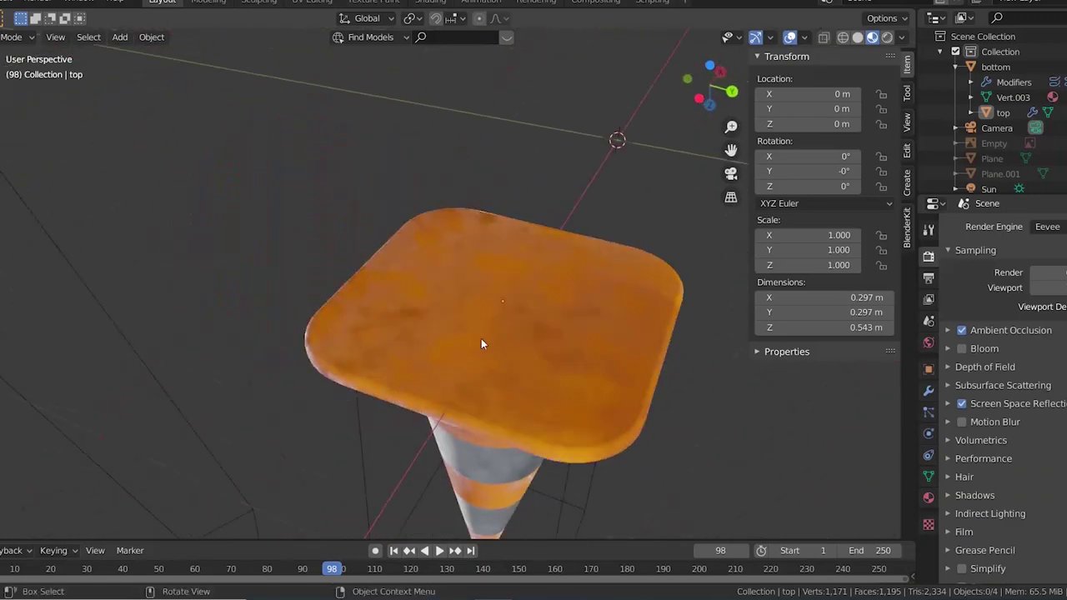